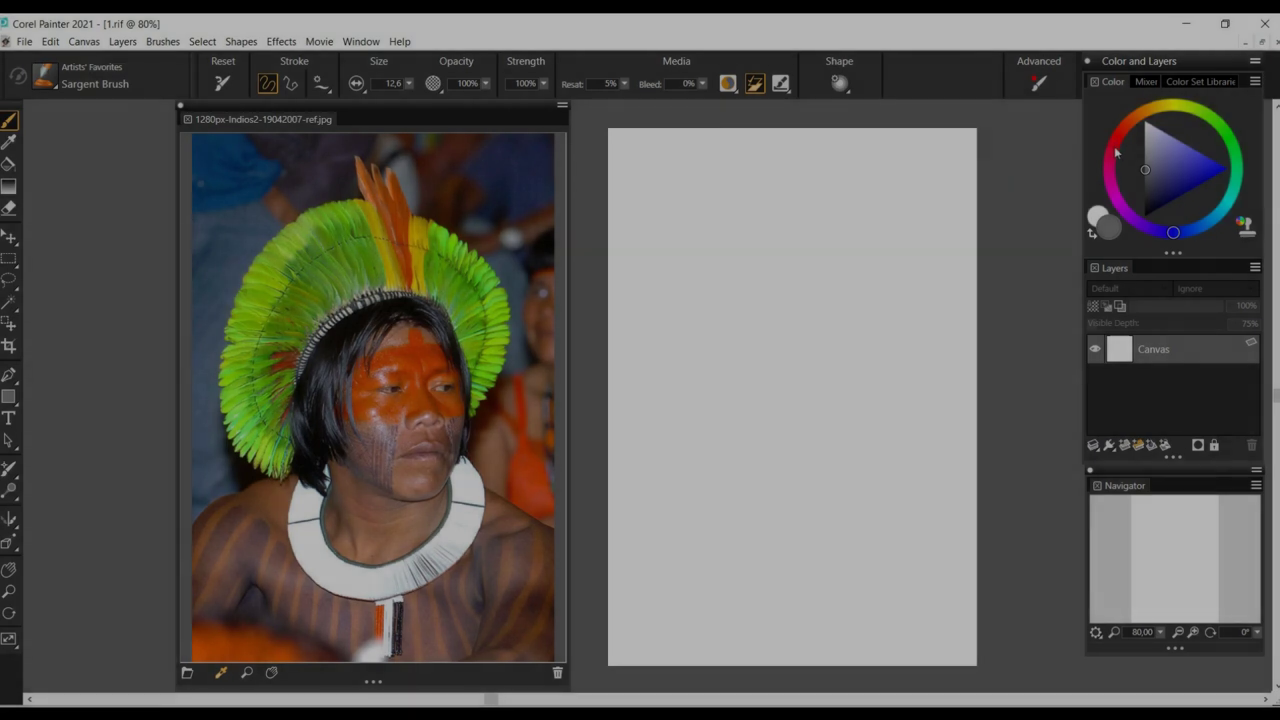
# Block in the head, neck and shoulders in light brown with the Sargent Brush at size 20.9.
pyautogui.click(1165, 162)
pyautogui.moveTo(860, 345)
pyautogui.mouseDown()
pyautogui.moveTo(840, 320)
pyautogui.moveTo(800, 323)
pyautogui.moveTo(824, 345)
pyautogui.moveTo(864, 351)
pyautogui.moveTo(874, 422)
pyautogui.moveTo(767, 342)
pyautogui.moveTo(760, 419)
pyautogui.moveTo(803, 383)
pyautogui.moveTo(796, 438)
pyautogui.moveTo(868, 397)
pyautogui.moveTo(834, 437)
pyautogui.moveTo(831, 473)
pyautogui.moveTo(879, 447)
pyautogui.moveTo(879, 435)
pyautogui.moveTo(848, 464)
pyautogui.moveTo(865, 385)
pyautogui.moveTo(777, 461)
pyautogui.moveTo(756, 503)
pyautogui.moveTo(792, 508)
pyautogui.moveTo(829, 486)
pyautogui.moveTo(827, 544)
pyautogui.moveTo(862, 475)
pyautogui.moveTo(842, 470)
pyautogui.moveTo(716, 517)
pyautogui.moveTo(702, 509)
pyautogui.moveTo(731, 493)
pyautogui.moveTo(634, 543)
pyautogui.moveTo(618, 580)
pyautogui.moveTo(671, 517)
pyautogui.moveTo(756, 490)
pyautogui.moveTo(760, 473)
pyautogui.moveTo(676, 544)
pyautogui.moveTo(643, 602)
pyautogui.moveTo(699, 596)
pyautogui.moveTo(696, 629)
pyautogui.moveTo(760, 618)
pyautogui.moveTo(676, 653)
pyautogui.moveTo(900, 536)
pyautogui.moveTo(867, 513)
pyautogui.moveTo(940, 540)
pyautogui.moveTo(912, 599)
pyautogui.moveTo(932, 597)
pyautogui.moveTo(791, 604)
pyautogui.moveTo(784, 629)
pyautogui.moveTo(869, 597)
pyautogui.mouseUp()
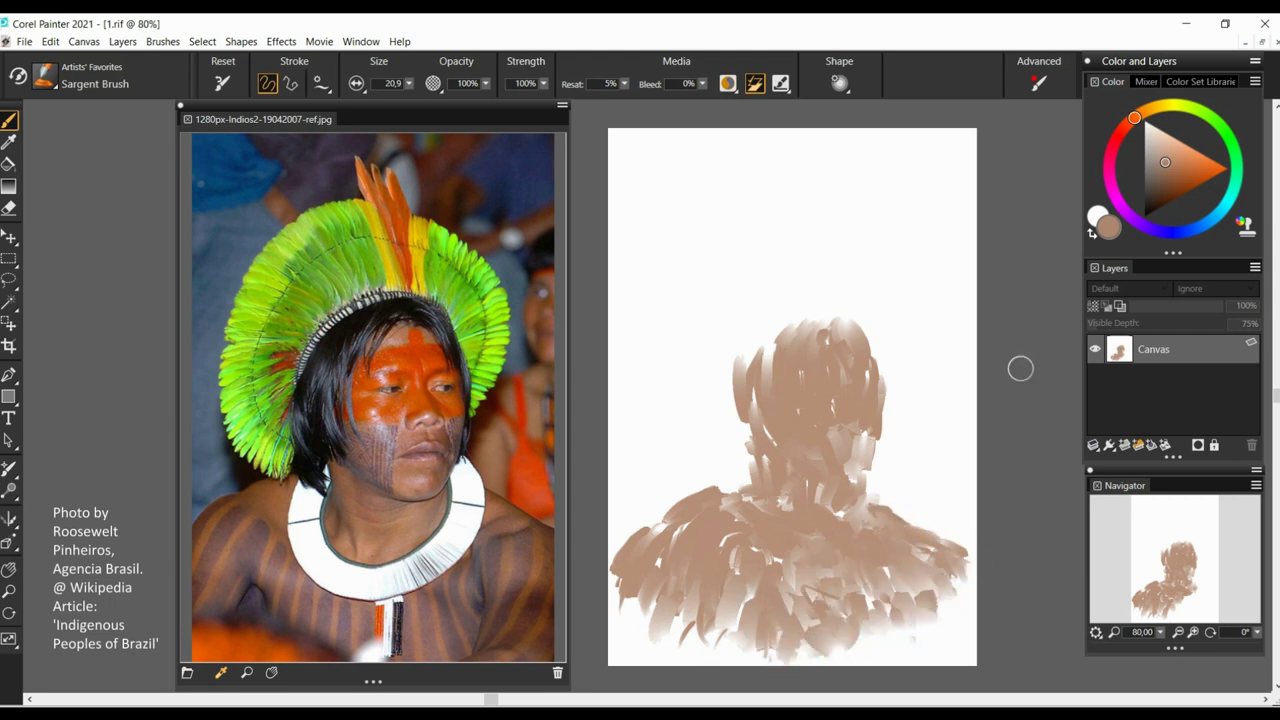
pyautogui.moveTo(882, 410)
pyautogui.mouseDown()
pyautogui.moveTo(880, 380)
pyautogui.moveTo(894, 394)
pyautogui.moveTo(874, 343)
pyautogui.moveTo(815, 345)
pyautogui.mouseUp()
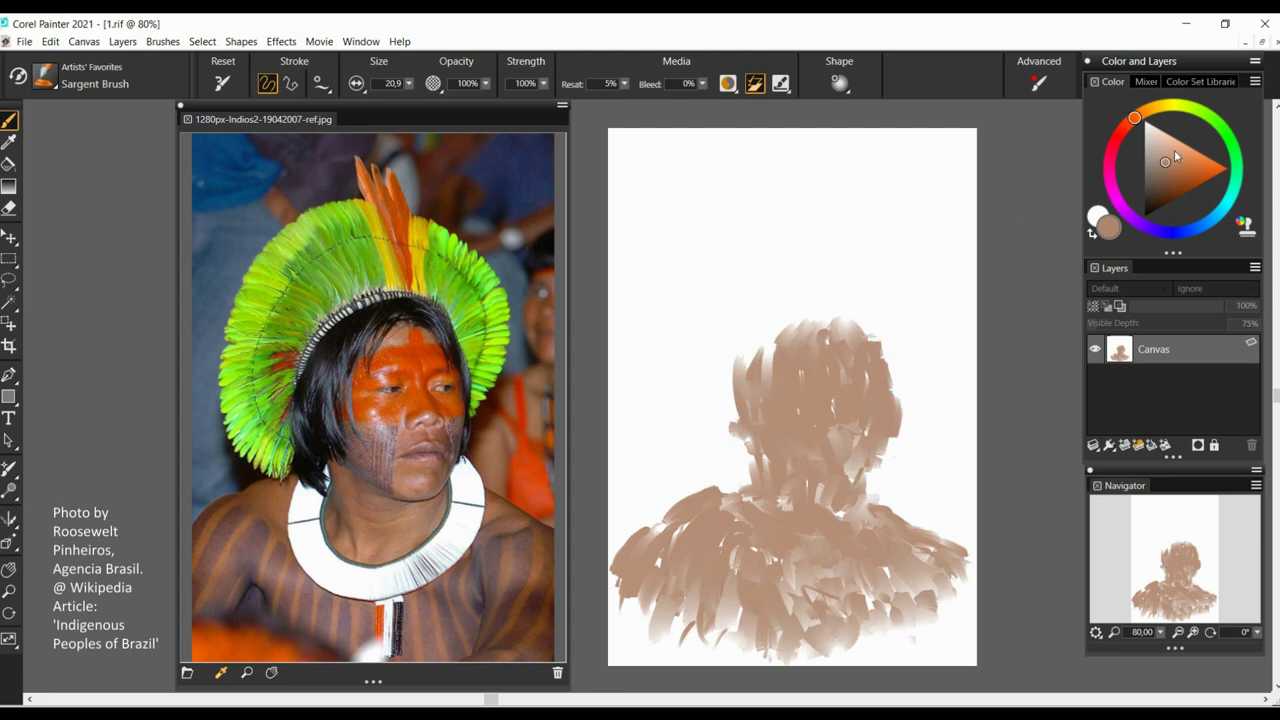
# Paint the near-black violet hair around the face and down both sides with brush size 9.4.
pyautogui.click(1150, 202)
pyautogui.click(1137, 222)
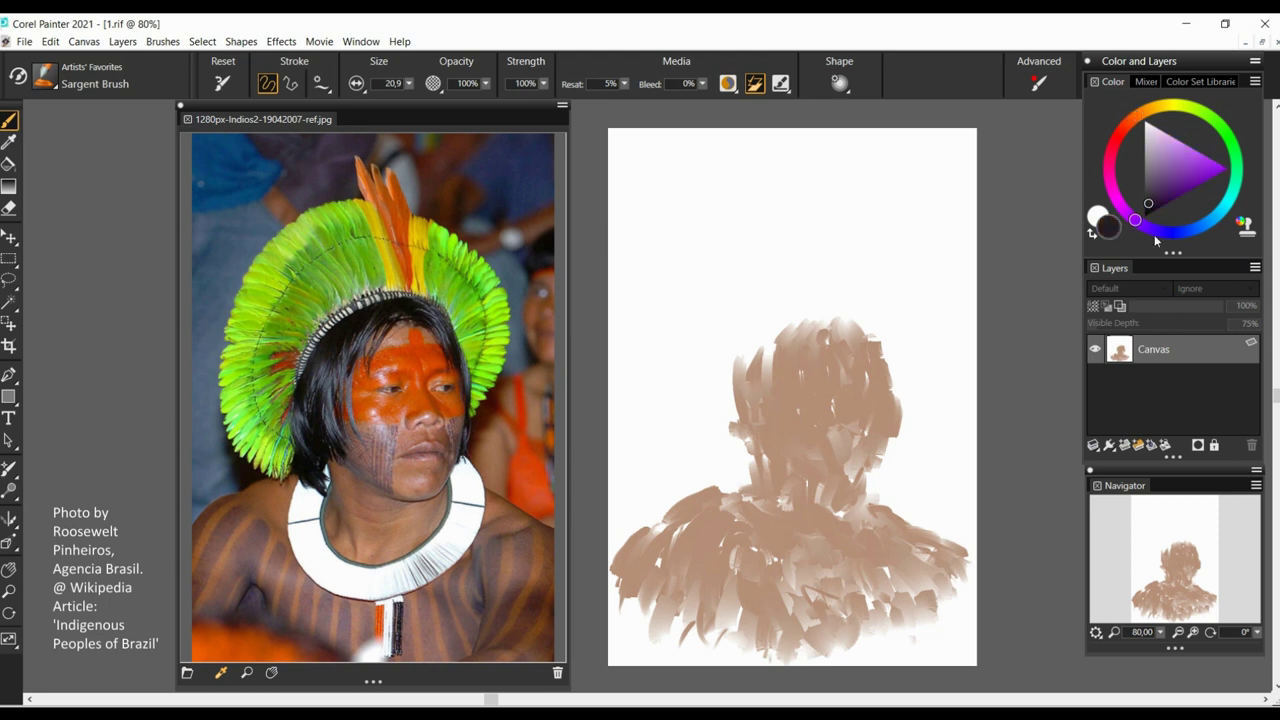
pyautogui.moveTo(780, 360); pyautogui.dragTo(815, 315)
pyautogui.press('[')
pyautogui.moveTo(795, 365)
pyautogui.mouseDown()
pyautogui.moveTo(829, 323)
pyautogui.moveTo(880, 355)
pyautogui.moveTo(897, 397)
pyautogui.moveTo(884, 488)
pyautogui.mouseUp()
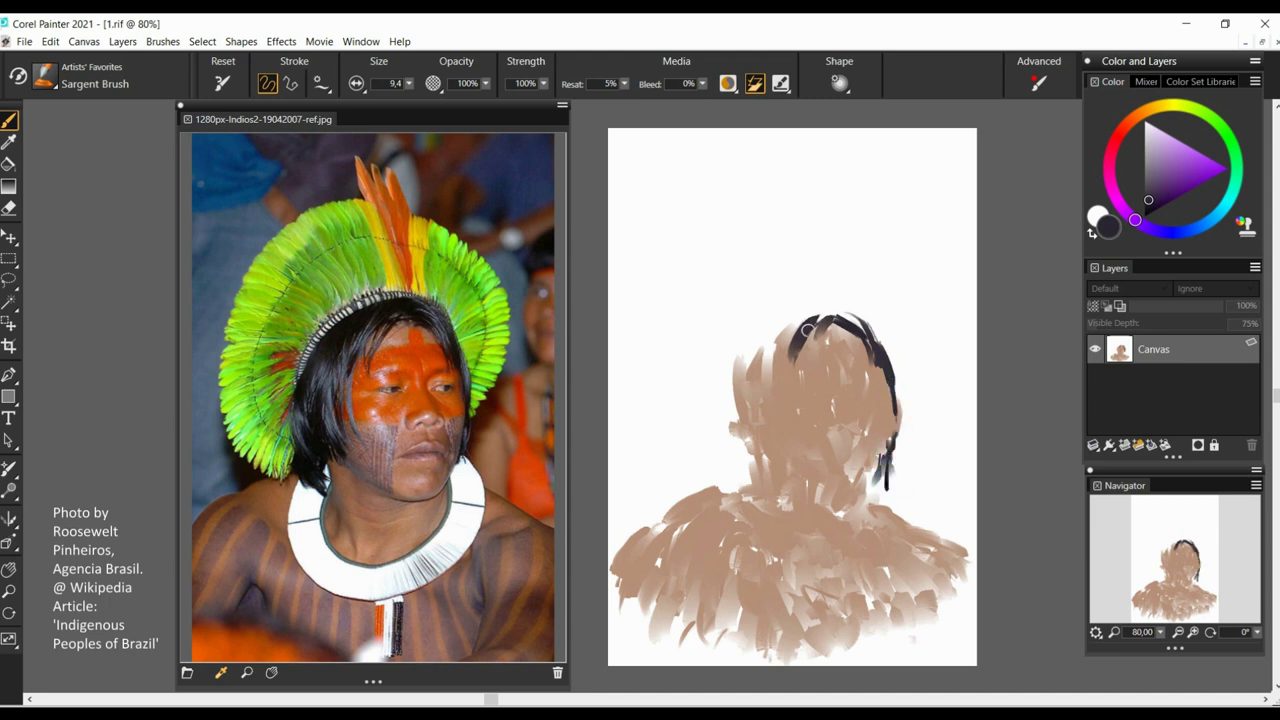
pyautogui.moveTo(788, 381)
pyautogui.mouseDown()
pyautogui.moveTo(827, 316)
pyautogui.moveTo(805, 309)
pyautogui.moveTo(821, 303)
pyautogui.moveTo(859, 318)
pyautogui.moveTo(881, 350)
pyautogui.moveTo(827, 296)
pyautogui.moveTo(881, 345)
pyautogui.moveTo(892, 462)
pyautogui.mouseUp()
pyautogui.moveTo(777, 333)
pyautogui.mouseDown()
pyautogui.moveTo(761, 411)
pyautogui.moveTo(761, 348)
pyautogui.moveTo(744, 396)
pyautogui.moveTo(771, 476)
pyautogui.moveTo(776, 464)
pyautogui.moveTo(741, 444)
pyautogui.moveTo(723, 482)
pyautogui.moveTo(722, 379)
pyautogui.moveTo(795, 298)
pyautogui.mouseUp()
pyautogui.moveTo(770, 358)
pyautogui.mouseDown()
pyautogui.moveTo(774, 412)
pyautogui.moveTo(767, 358)
pyautogui.moveTo(740, 343)
pyautogui.moveTo(714, 398)
pyautogui.mouseUp()
pyautogui.moveTo(795, 288)
pyautogui.mouseDown()
pyautogui.moveTo(752, 330)
pyautogui.moveTo(840, 302)
pyautogui.mouseUp()
# Paint the light green feather headdress as strokes fanning outward around the hair.
pyautogui.moveTo(1192, 103); pyautogui.dragTo(1201, 112)
pyautogui.moveTo(704, 412)
pyautogui.mouseDown()
pyautogui.moveTo(708, 503)
pyautogui.moveTo(707, 415)
pyautogui.moveTo(730, 339)
pyautogui.moveTo(684, 484)
pyautogui.moveTo(671, 485)
pyautogui.moveTo(635, 435)
pyautogui.moveTo(633, 384)
pyautogui.moveTo(684, 478)
pyautogui.moveTo(697, 407)
pyautogui.moveTo(640, 396)
pyautogui.moveTo(649, 339)
pyautogui.moveTo(742, 332)
pyautogui.moveTo(805, 293)
pyautogui.moveTo(857, 297)
pyautogui.moveTo(910, 414)
pyautogui.moveTo(886, 352)
pyautogui.mouseUp()
pyautogui.moveTo(808, 290)
pyautogui.mouseDown()
pyautogui.moveTo(768, 220)
pyautogui.moveTo(730, 203)
pyautogui.moveTo(794, 280)
pyautogui.moveTo(693, 245)
pyautogui.moveTo(641, 308)
pyautogui.moveTo(673, 254)
pyautogui.moveTo(670, 317)
pyautogui.moveTo(671, 244)
pyautogui.moveTo(709, 211)
pyautogui.moveTo(740, 264)
pyautogui.moveTo(761, 186)
pyautogui.moveTo(816, 192)
pyautogui.moveTo(839, 245)
pyautogui.moveTo(848, 206)
pyautogui.moveTo(864, 299)
pyautogui.moveTo(870, 249)
pyautogui.moveTo(908, 265)
pyautogui.moveTo(934, 328)
pyautogui.moveTo(904, 267)
pyautogui.moveTo(910, 398)
pyautogui.mouseUp()
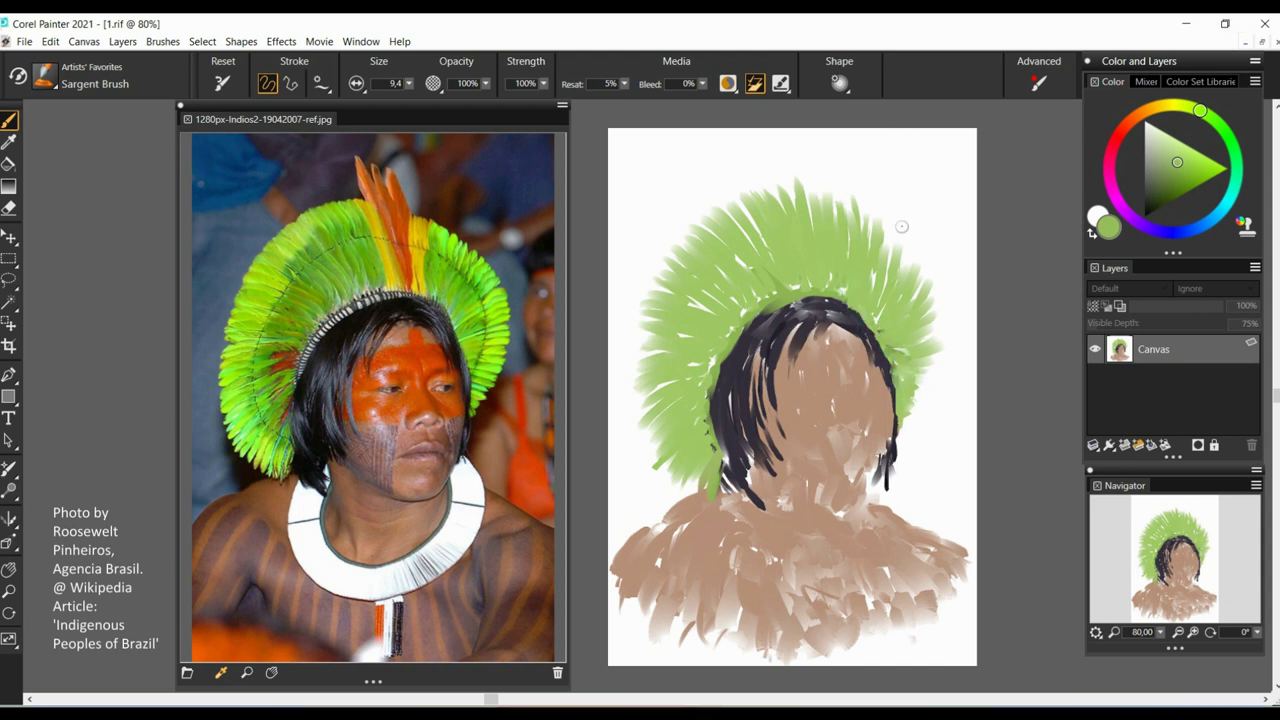
# Shade the cheek beside the hair, the jawline and the area under the chin with sampled grey-brown tones.
pyautogui.keyDown('alt'); pyautogui.click(782, 479); pyautogui.keyUp('alt')
pyautogui.keyDown('alt'); pyautogui.click(786, 471); pyautogui.keyUp('alt')
pyautogui.keyDown('alt'); pyautogui.click(785, 436); pyautogui.keyUp('alt')
pyautogui.moveTo(792, 440)
pyautogui.mouseDown()
pyautogui.moveTo(818, 490)
pyautogui.moveTo(766, 410)
pyautogui.mouseUp()
pyautogui.keyDown('alt'); pyautogui.click(855, 478); pyautogui.keyUp('alt')
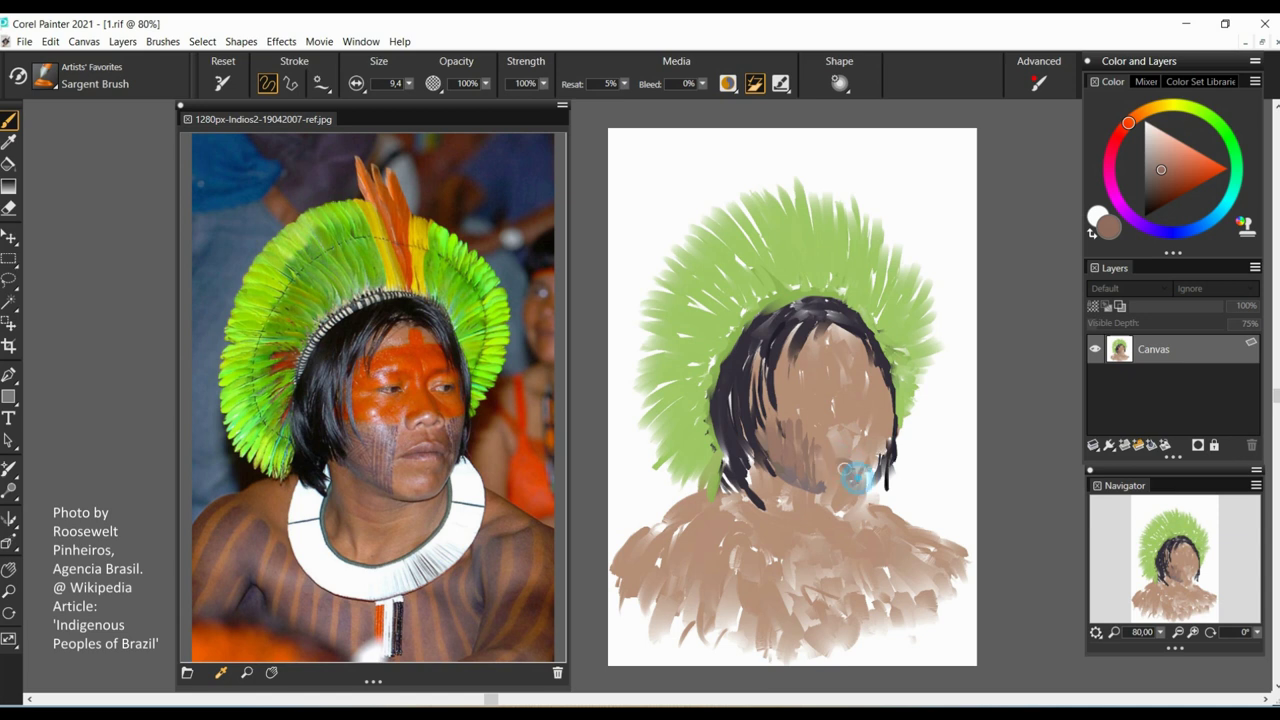
pyautogui.moveTo(810, 496)
pyautogui.mouseDown()
pyautogui.moveTo(880, 480)
pyautogui.moveTo(858, 490)
pyautogui.mouseUp()
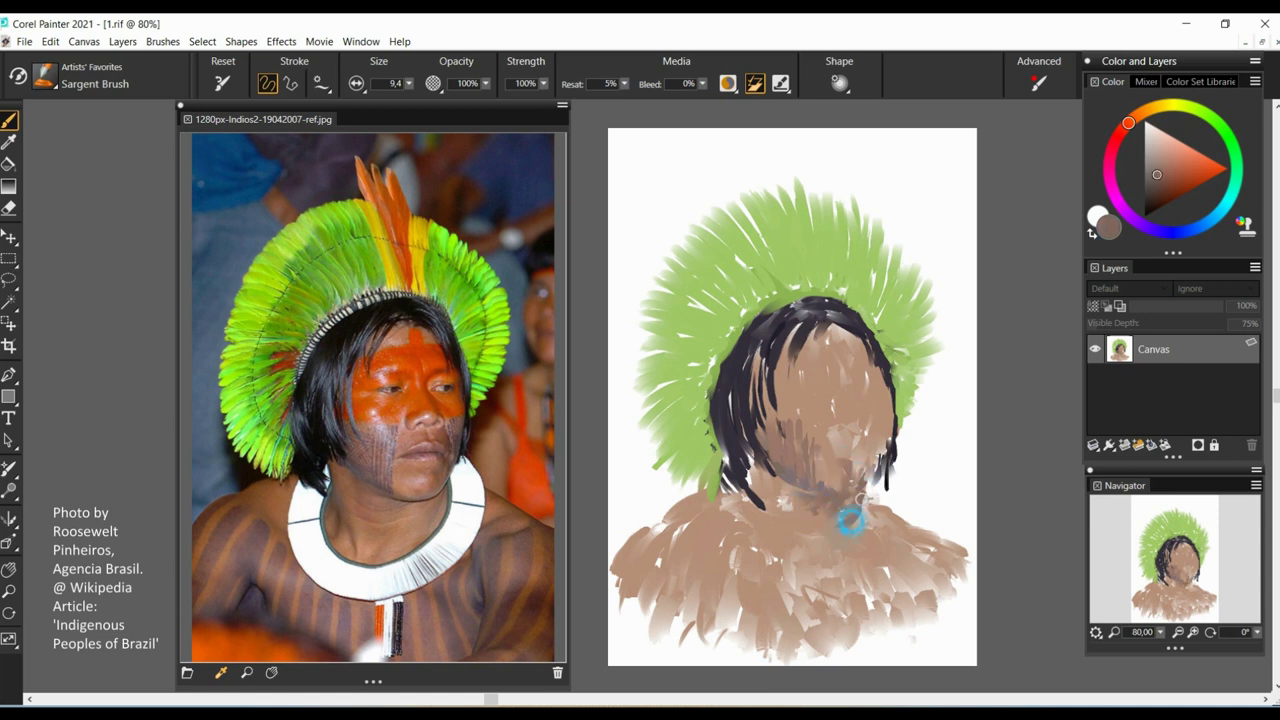
# Shade the side and front of the neck with darker and reddish brown strokes.
pyautogui.keyDown('alt'); pyautogui.click(766, 519); pyautogui.keyUp('alt')
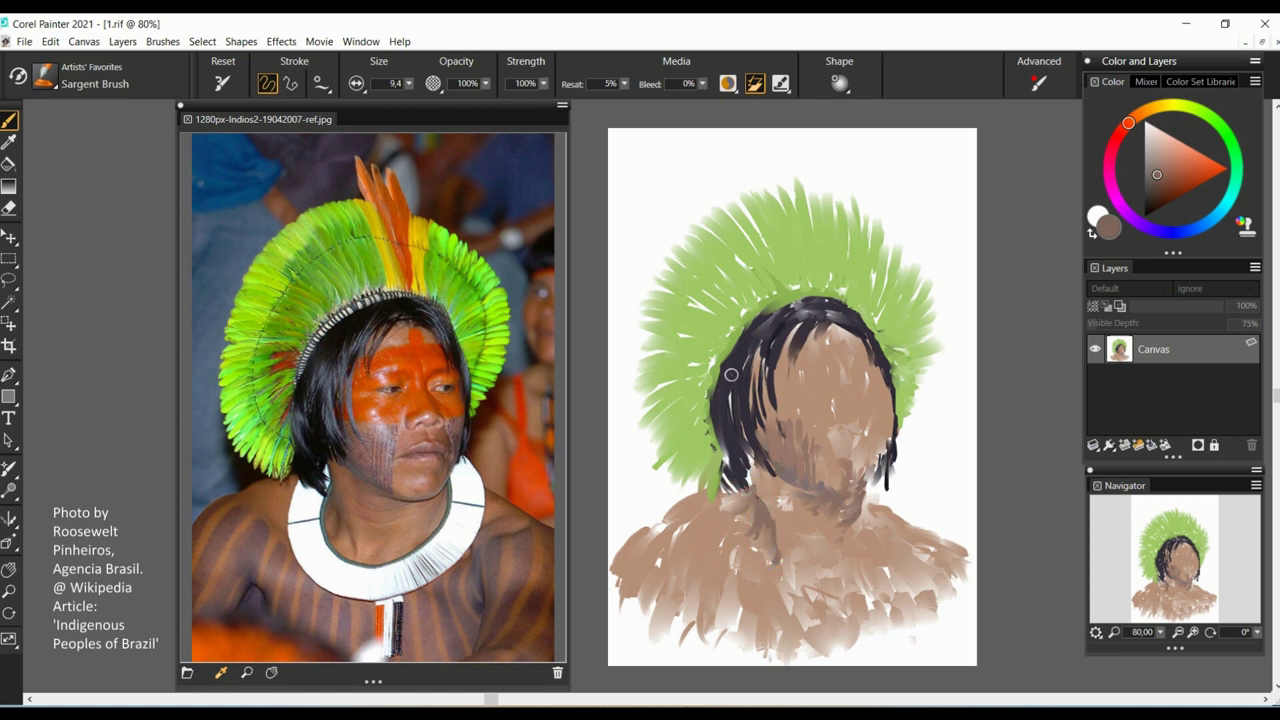
pyautogui.moveTo(766, 492)
pyautogui.mouseDown()
pyautogui.moveTo(780, 540)
pyautogui.moveTo(801, 508)
pyautogui.mouseUp()
pyautogui.click(1171, 171)
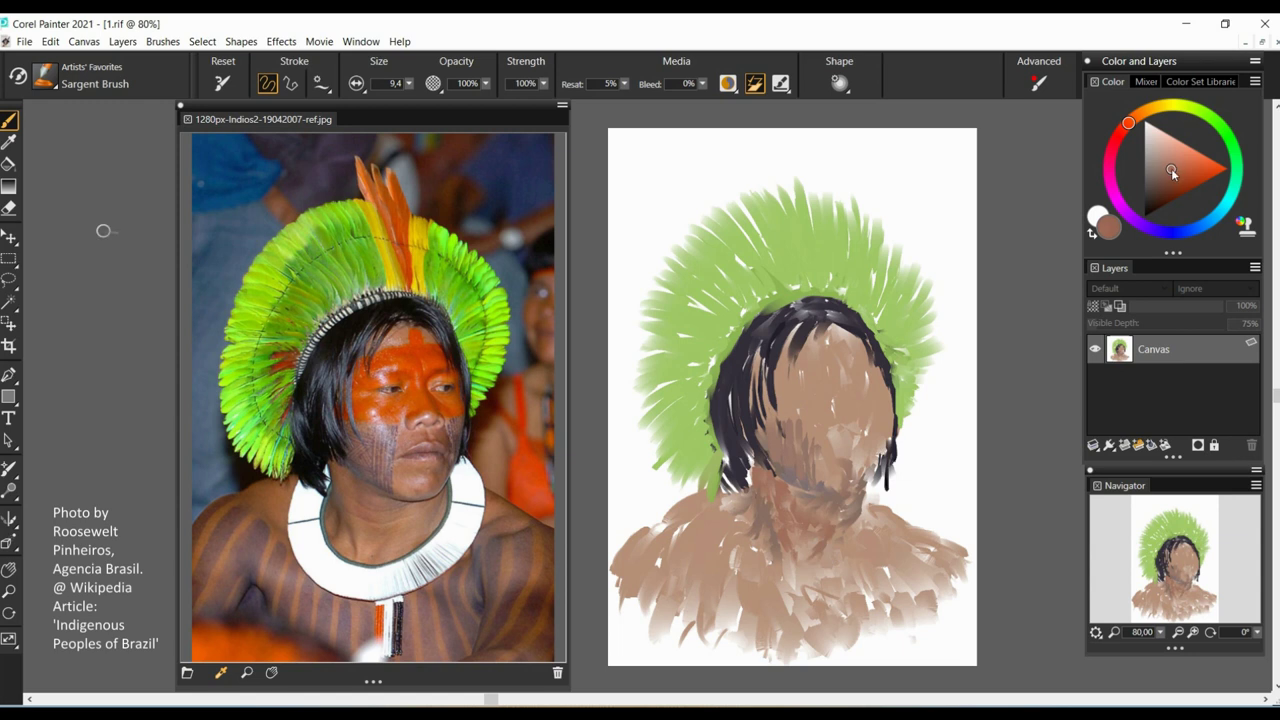
pyautogui.keyDown('alt'); pyautogui.click(752, 547); pyautogui.keyUp('alt')
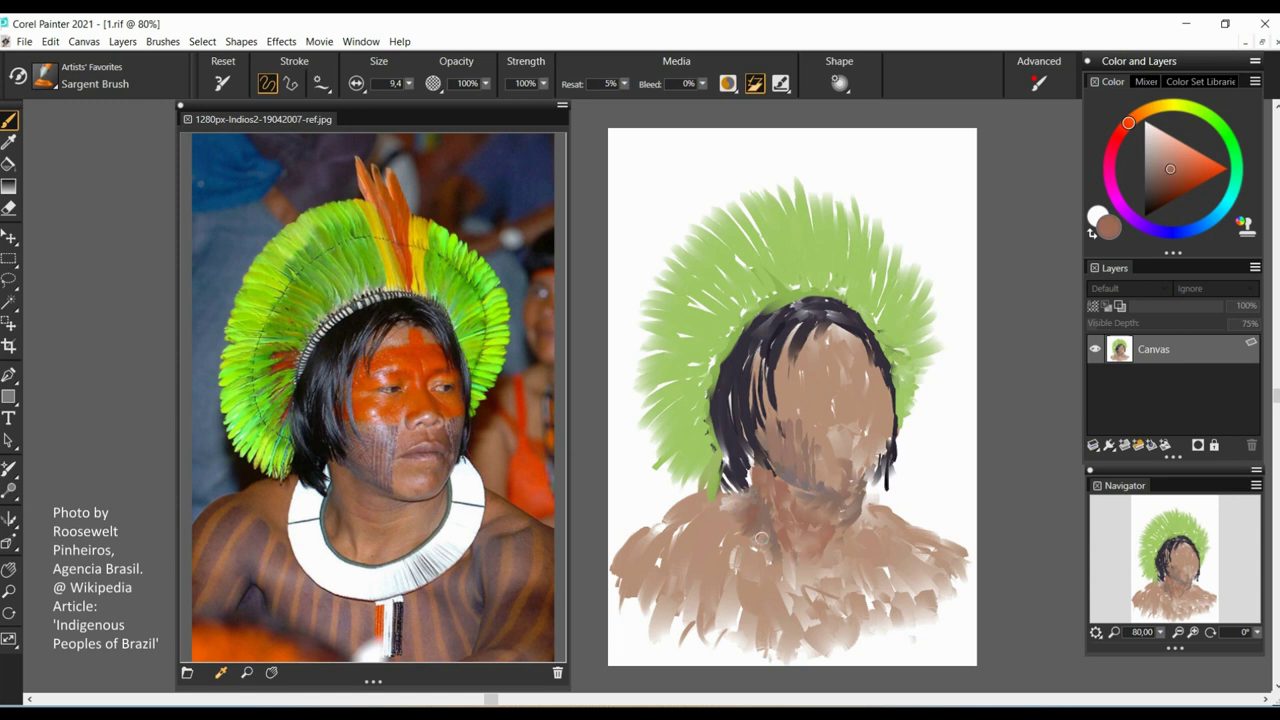
# Add reddish-brown strokes along the tops of both shoulders.
pyautogui.click(1170, 162)
pyautogui.keyDown('alt'); pyautogui.click(720, 502); pyautogui.keyUp('alt')
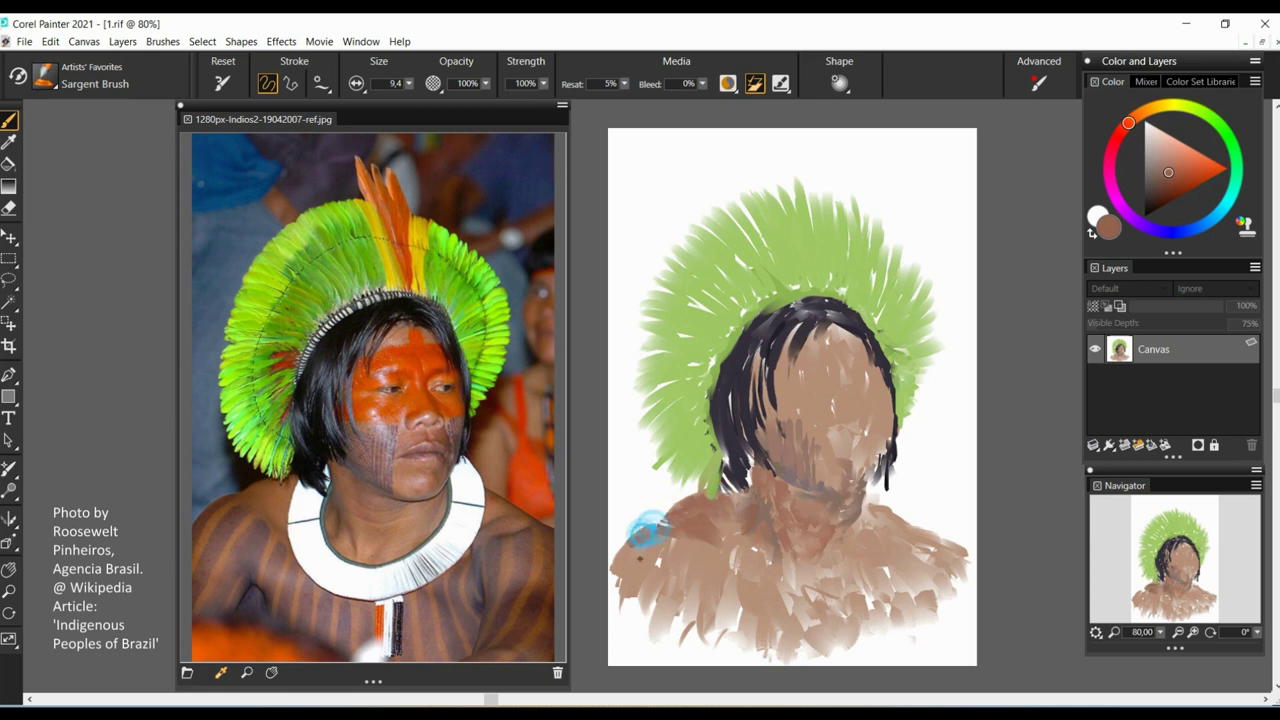
pyautogui.moveTo(645, 530); pyautogui.dragTo(630, 585)
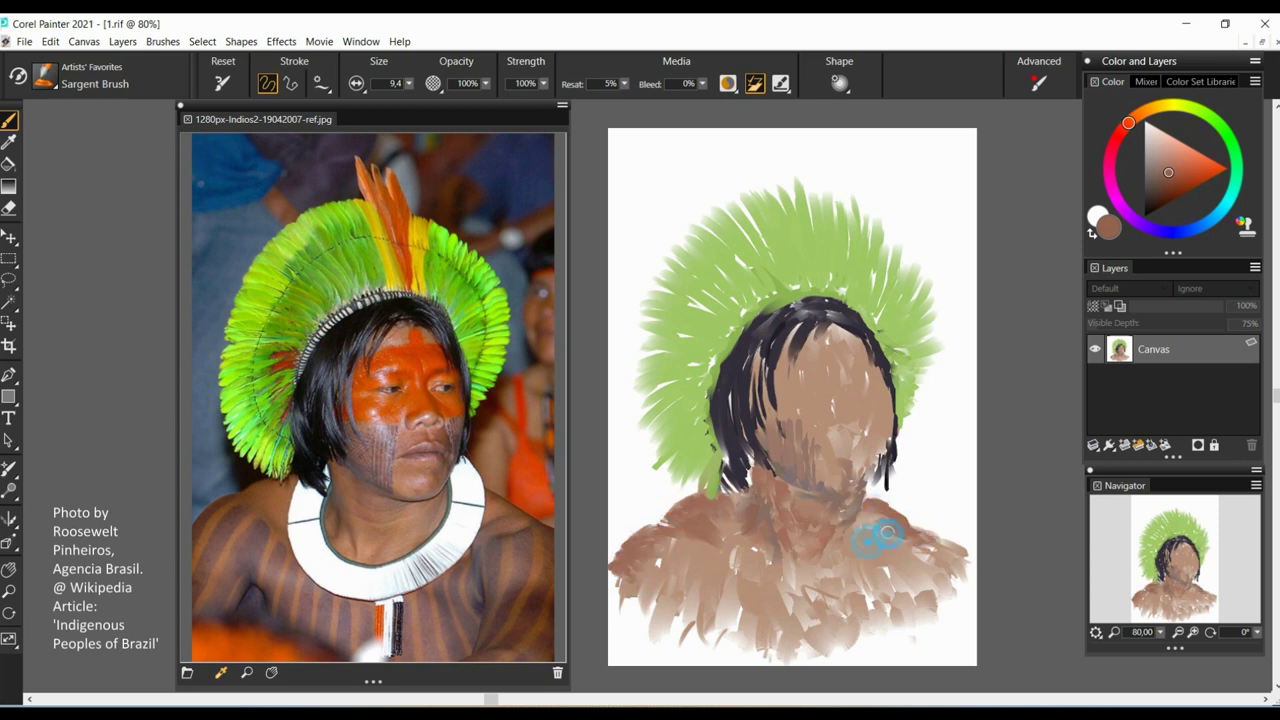
# Define the jaw under the chin and add grey-brown patches on both cheeks with brush size 8.1.
pyautogui.keyDown('alt'); pyautogui.click(749, 525); pyautogui.keyUp('alt')
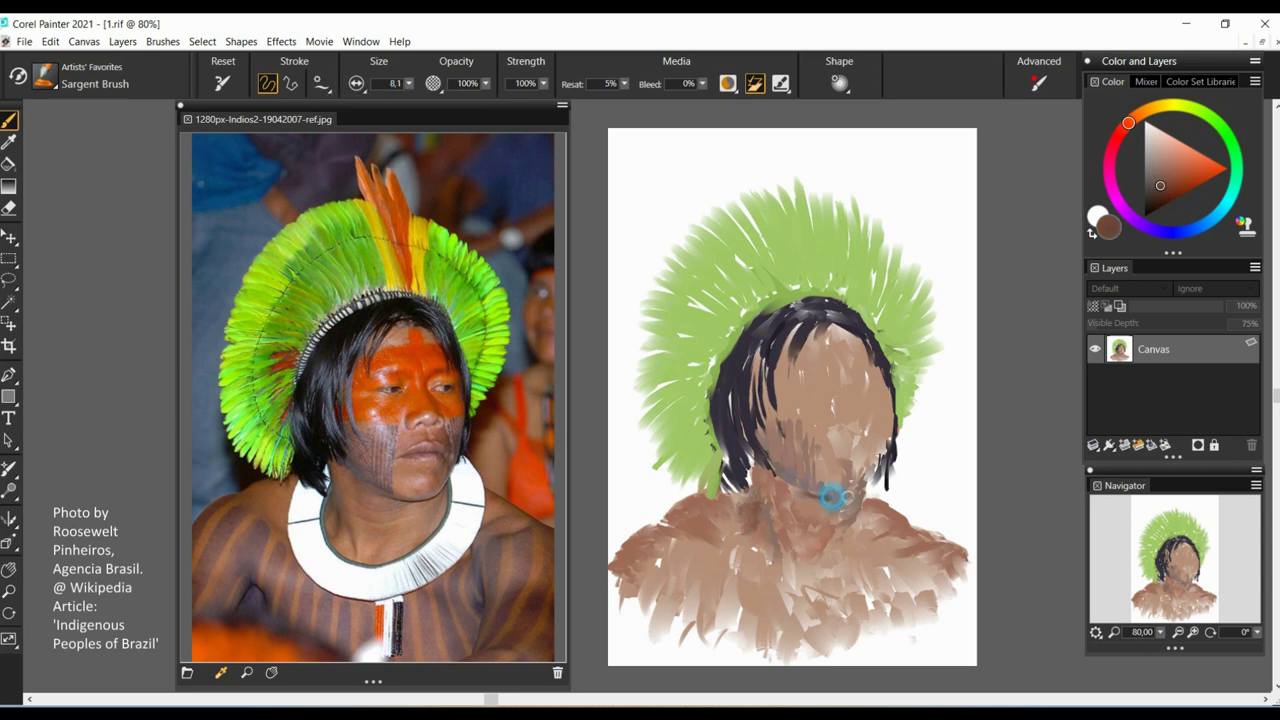
pyautogui.keyDown('alt'); pyautogui.click(865, 485); pyautogui.keyUp('alt')
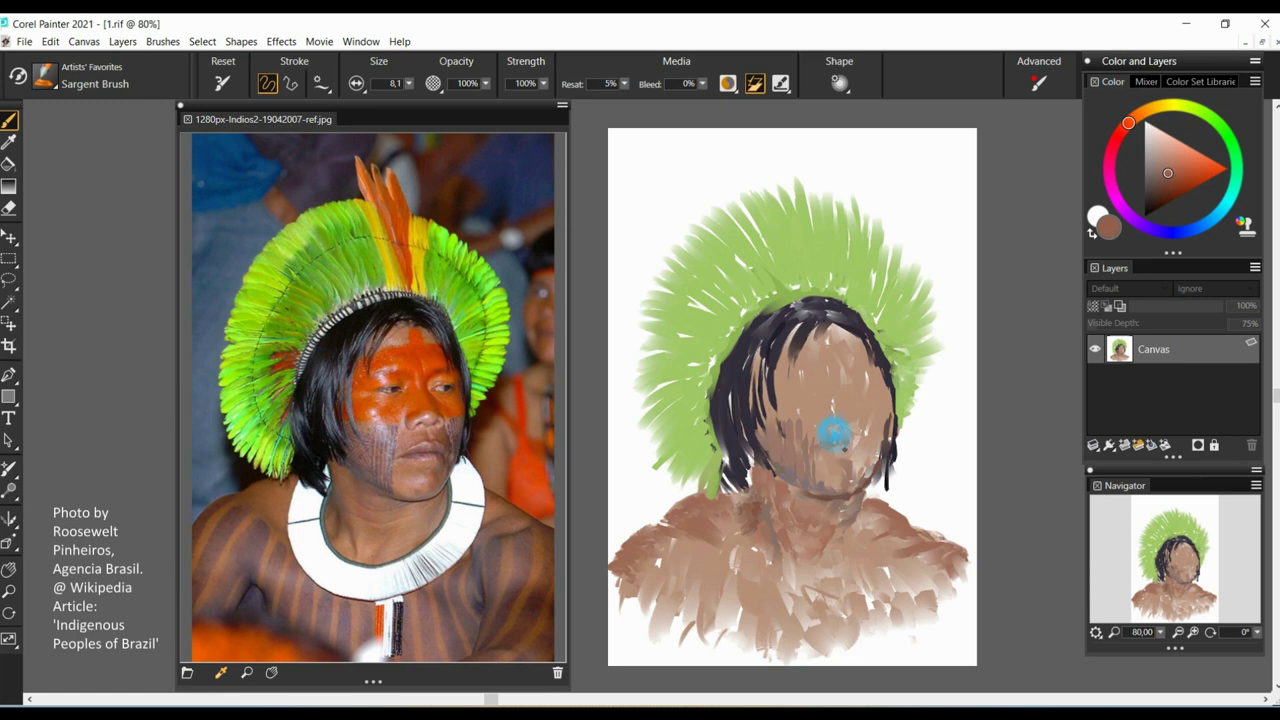
pyautogui.click(1163, 183)
pyautogui.keyDown('alt'); pyautogui.click(871, 443); pyautogui.keyUp('alt')
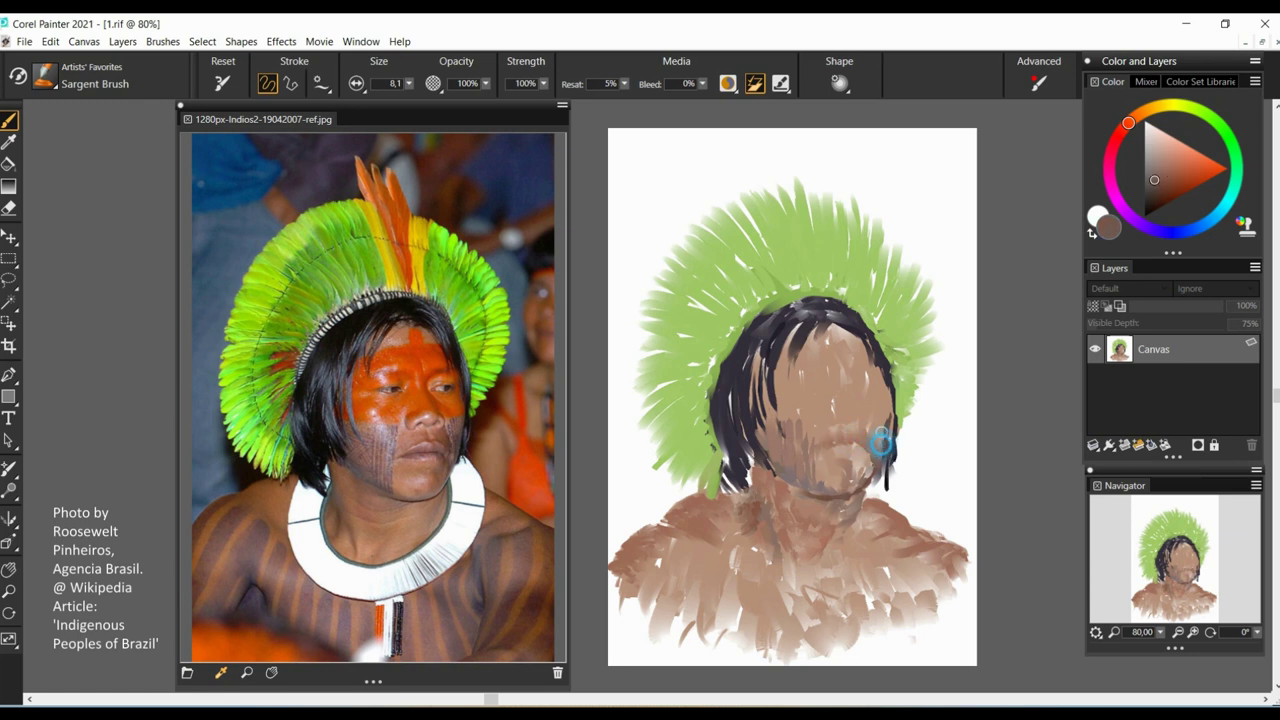
pyautogui.keyDown('alt'); pyautogui.click(875, 438); pyautogui.keyUp('alt')
pyautogui.click(1150, 175)
pyautogui.keyDown('alt'); pyautogui.click(880, 405); pyautogui.keyUp('alt')
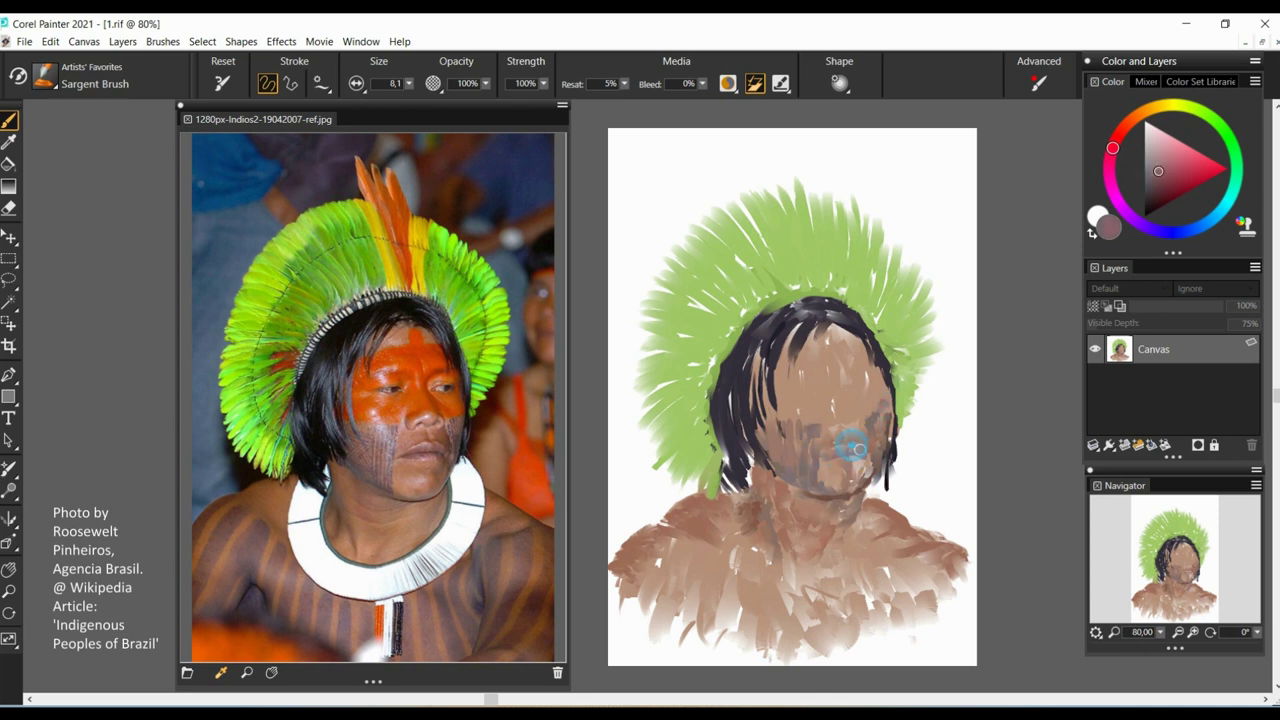
# Paint the lips on the lower face with sampled mauve, pinkish and reddish-brown tones.
pyautogui.keyDown('alt'); pyautogui.click(858, 460); pyautogui.keyUp('alt')
pyautogui.keyDown('alt'); pyautogui.click(838, 452); pyautogui.keyUp('alt')
pyautogui.click(1161, 166)
pyautogui.keyDown('alt'); pyautogui.click(845, 440); pyautogui.keyUp('alt')
pyautogui.keyDown('alt'); pyautogui.click(855, 456); pyautogui.keyUp('alt')
pyautogui.keyDown('alt'); pyautogui.click(846, 463); pyautogui.keyUp('alt')
pyautogui.keyDown('alt'); pyautogui.click(858, 468); pyautogui.keyUp('alt')
pyautogui.click(1165, 178)
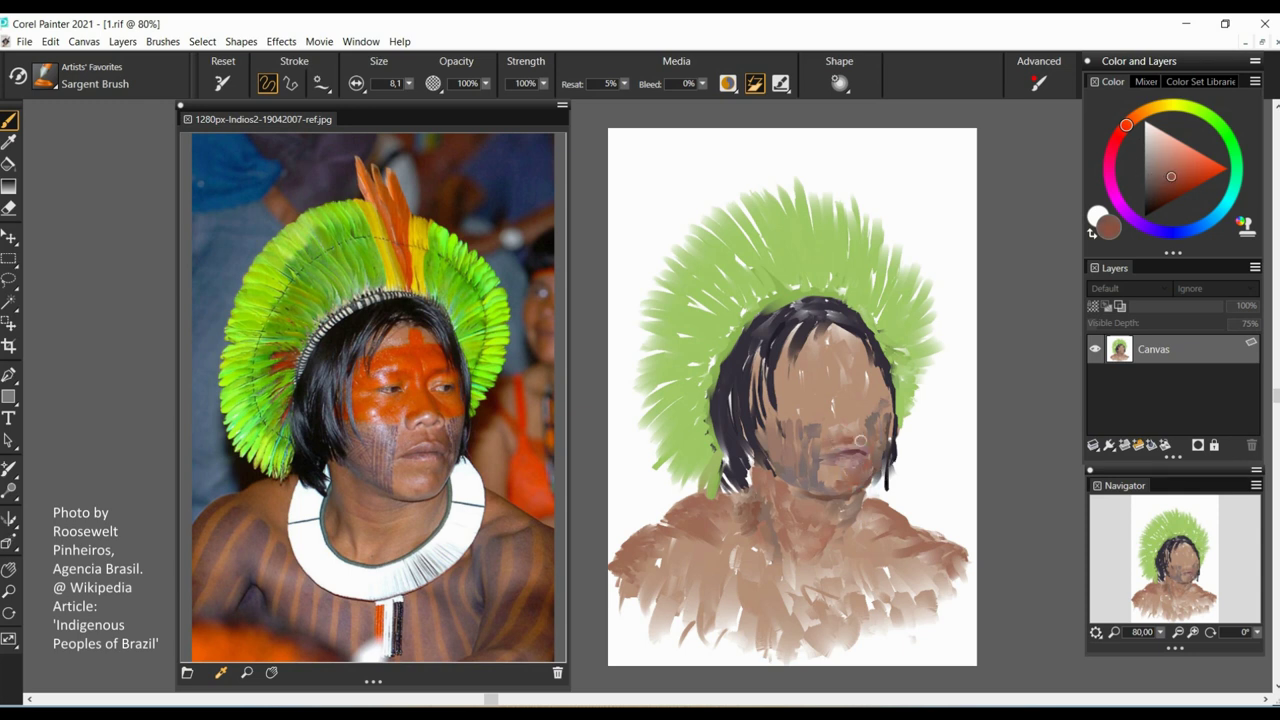
# Refine the upper lip and the skin above it with lighter pinkish-beige tones.
pyautogui.keyDown('alt'); pyautogui.click(857, 428); pyautogui.keyUp('alt')
pyautogui.click(1163, 155)
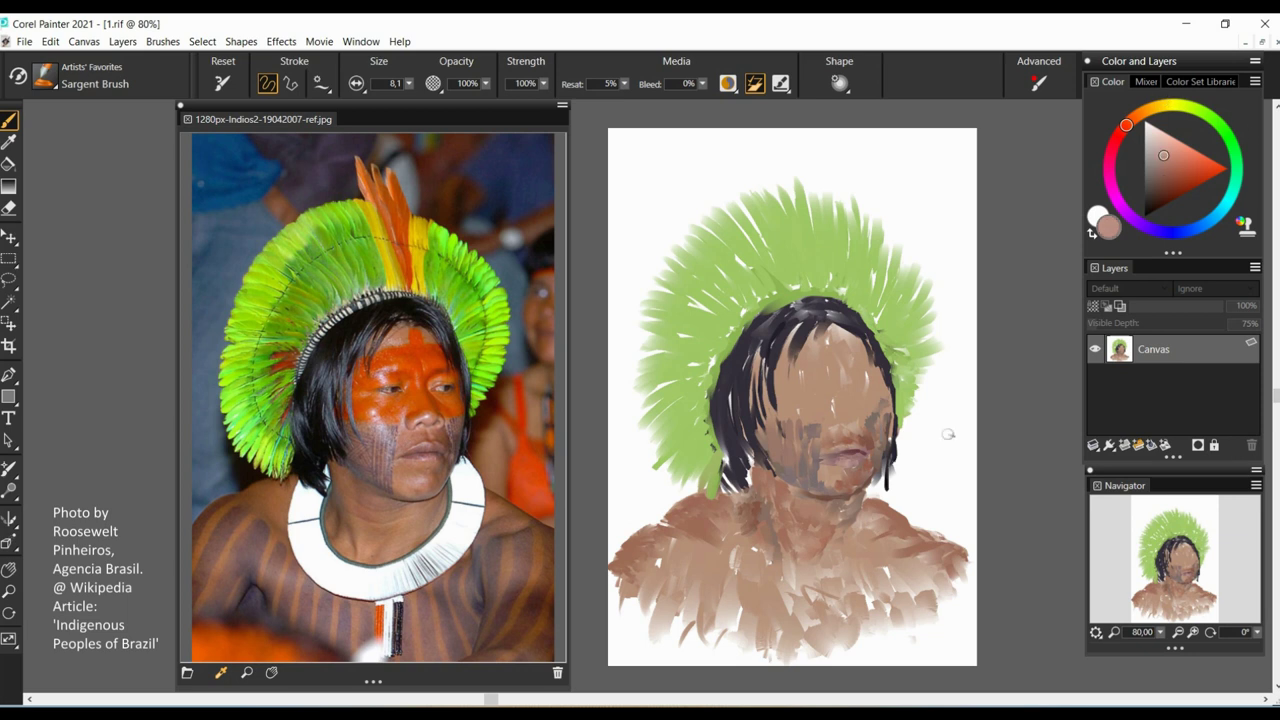
pyautogui.click(1160, 141)
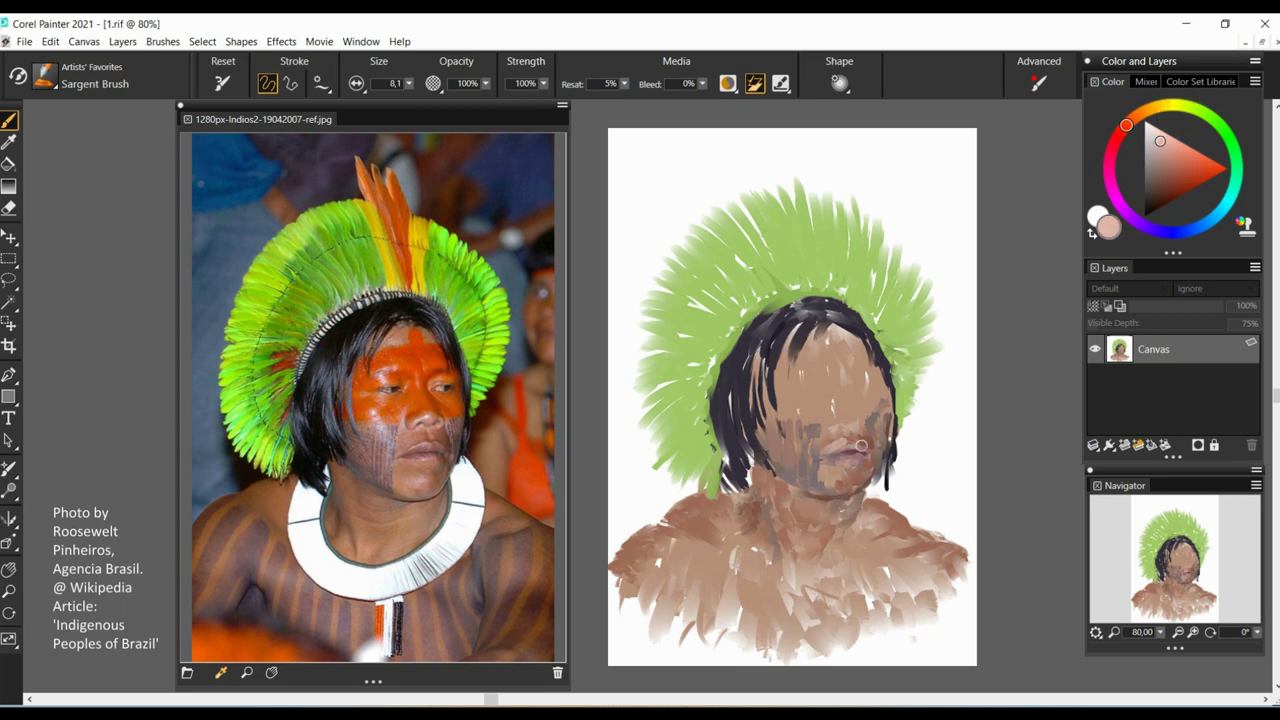
pyautogui.keyDown('alt'); pyautogui.click(861, 445); pyautogui.keyUp('alt')
pyautogui.keyDown('alt'); pyautogui.click(852, 447); pyautogui.keyUp('alt')
pyautogui.keyDown('alt'); pyautogui.click(834, 487); pyautogui.keyUp('alt')
# Model the chin and the area below the lower lip with reddish-brown and pale pink tones.
pyautogui.click(1172, 169)
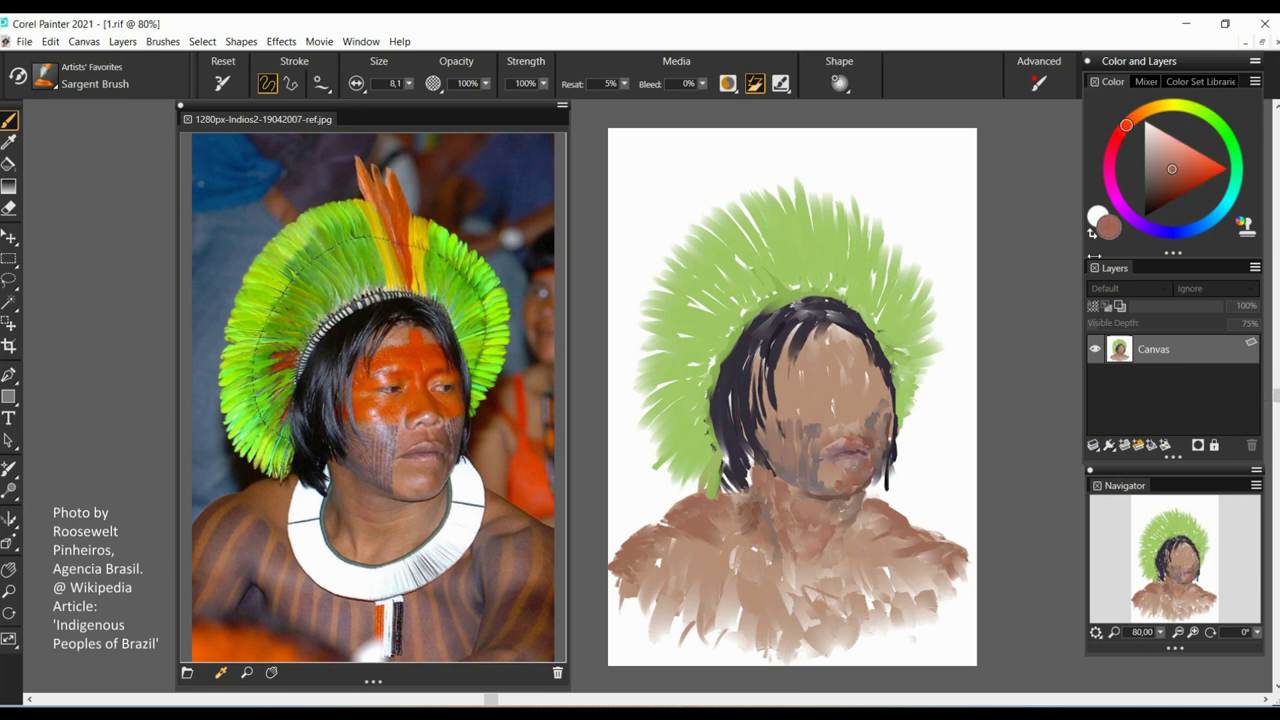
pyautogui.keyDown('alt'); pyautogui.click(846, 479); pyautogui.keyUp('alt')
pyautogui.click(1171, 162)
pyautogui.keyDown('alt'); pyautogui.click(848, 464); pyautogui.keyUp('alt')
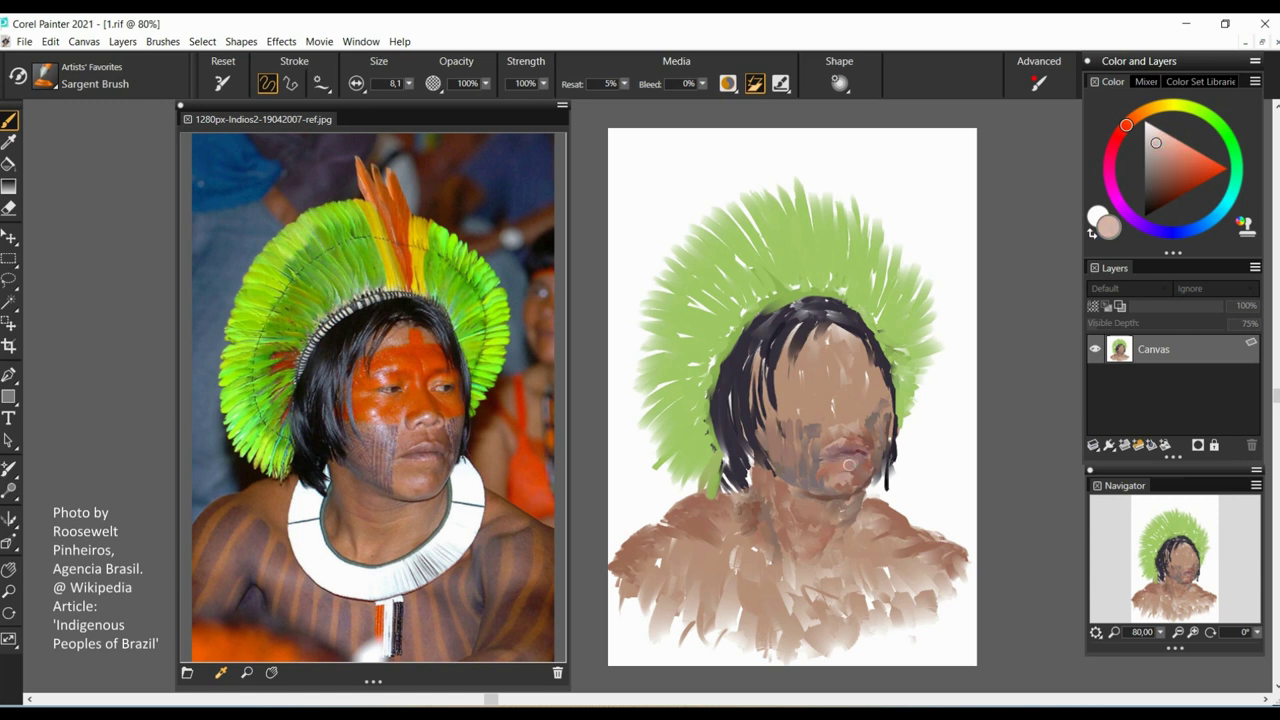
pyautogui.keyDown('alt'); pyautogui.click(846, 466); pyautogui.keyUp('alt')
pyautogui.keyDown('alt'); pyautogui.click(821, 459); pyautogui.keyUp('alt')
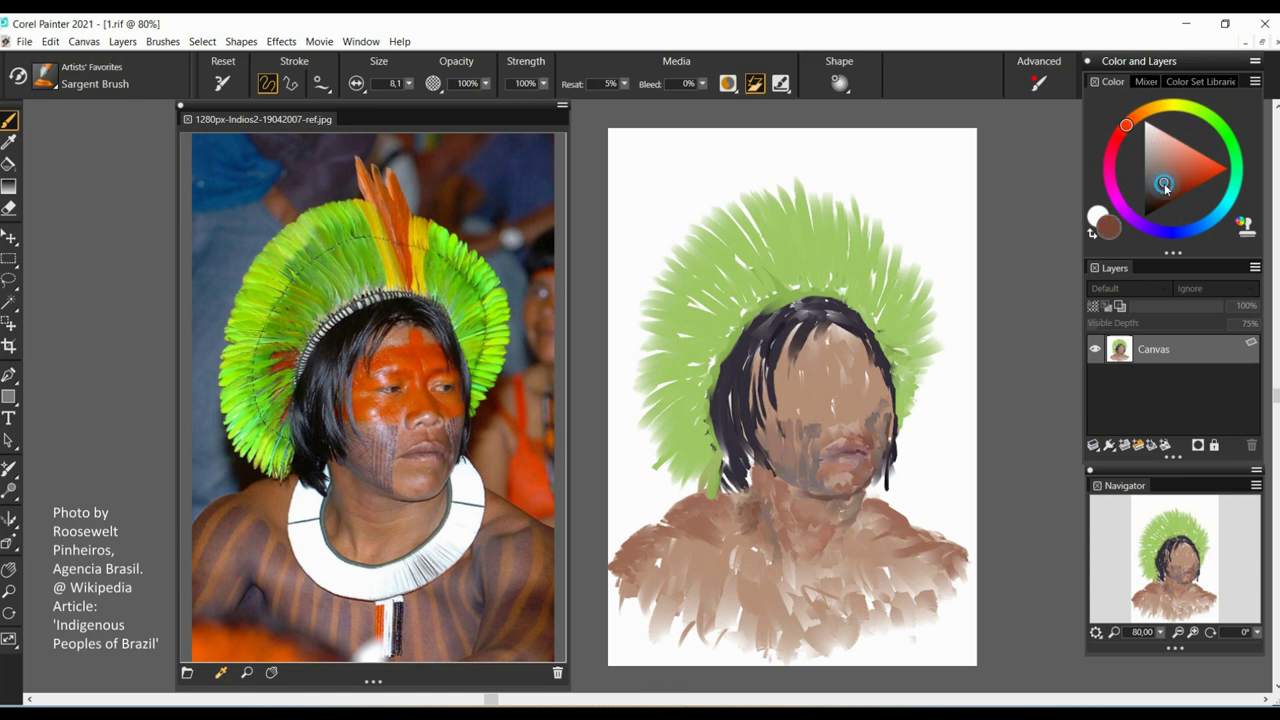
pyautogui.keyDown('alt'); pyautogui.click(821, 463); pyautogui.keyUp('alt')
# Mark the base of the nose in dark brown and add pale greyish-pink strokes on the cheek.
pyautogui.keyDown('alt'); pyautogui.click(870, 413); pyautogui.keyUp('alt')
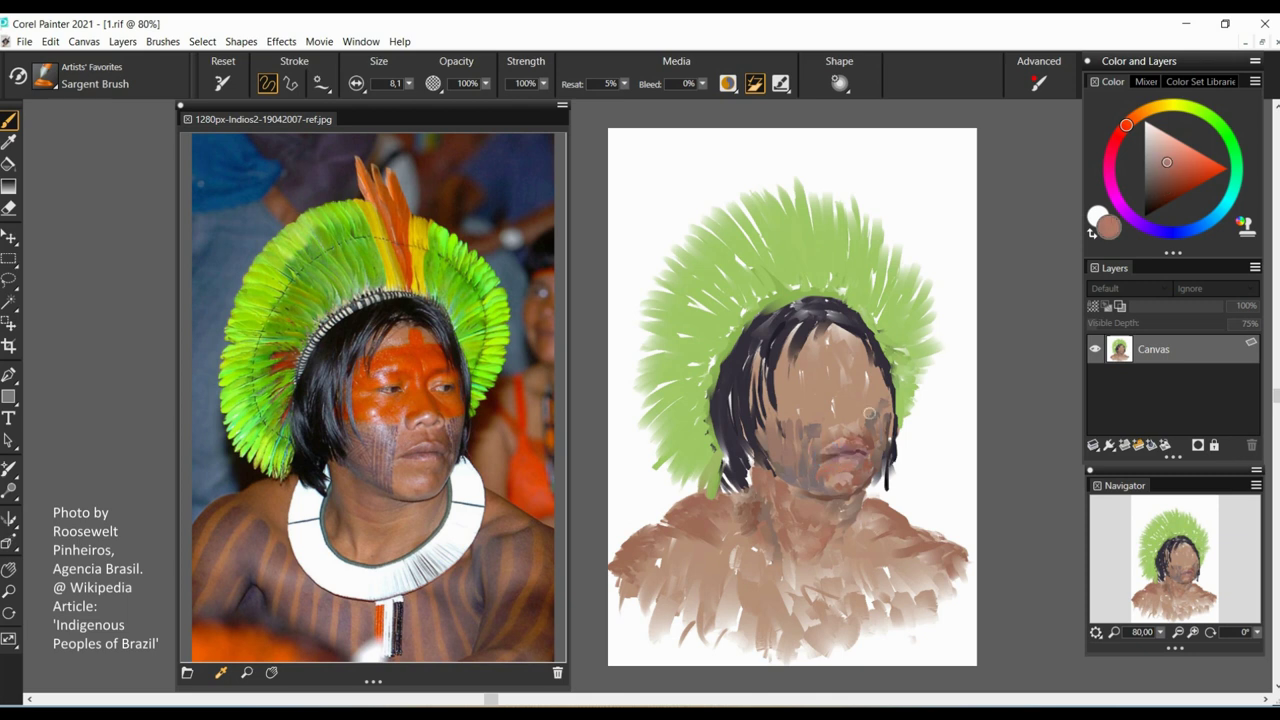
pyautogui.keyDown('alt'); pyautogui.click(838, 420); pyautogui.keyUp('alt')
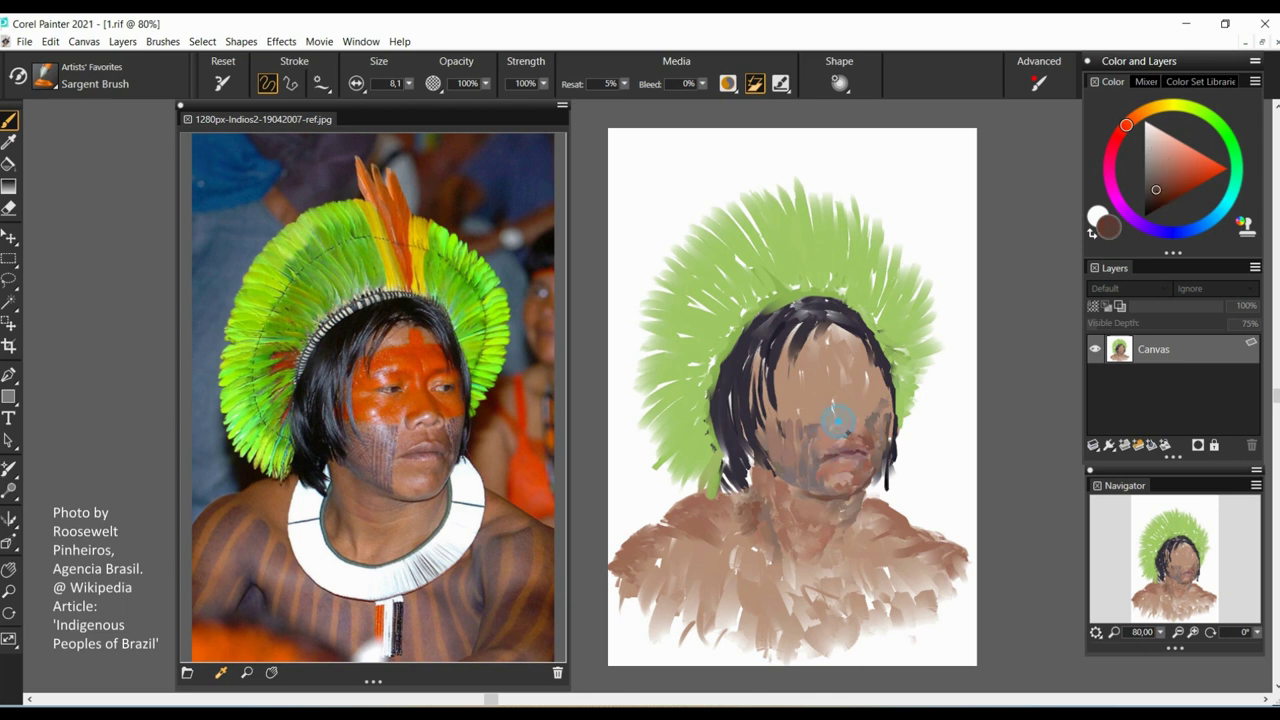
pyautogui.moveTo(1165, 160); pyautogui.dragTo(1153, 135)
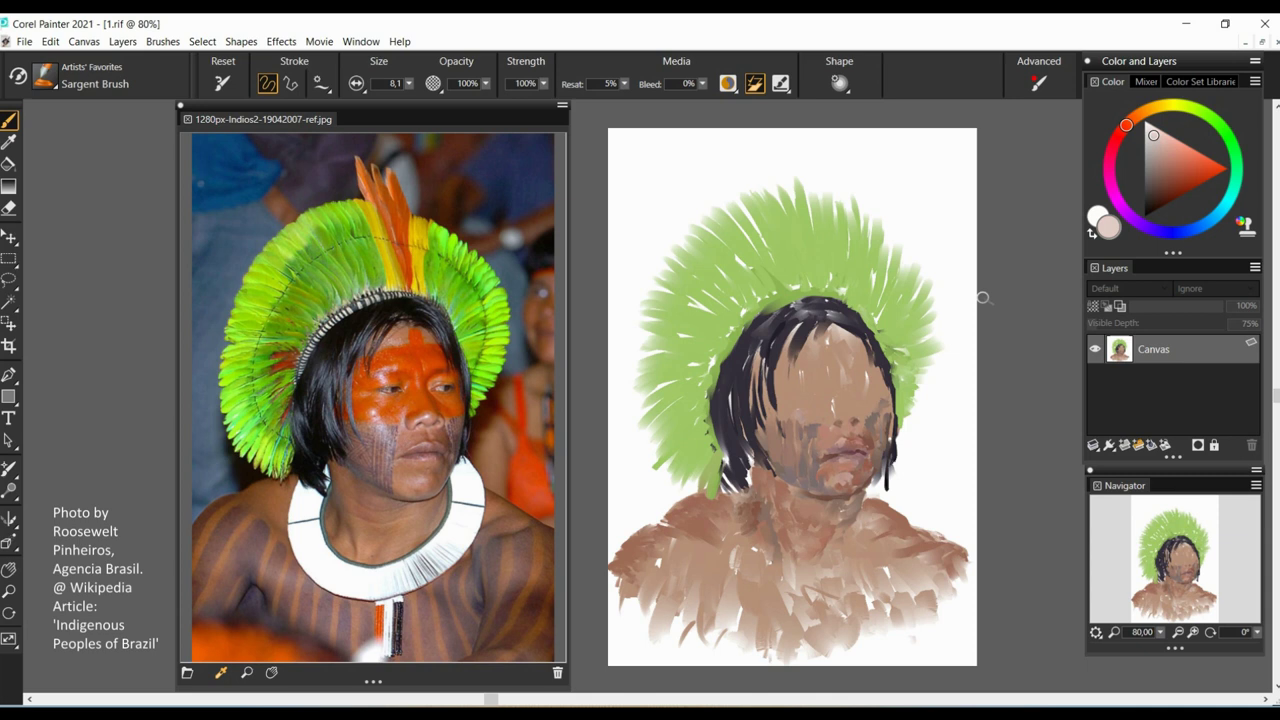
pyautogui.keyDown('alt'); pyautogui.click(809, 438); pyautogui.keyUp('alt')
pyautogui.keyDown('alt'); pyautogui.click(796, 421); pyautogui.keyUp('alt')
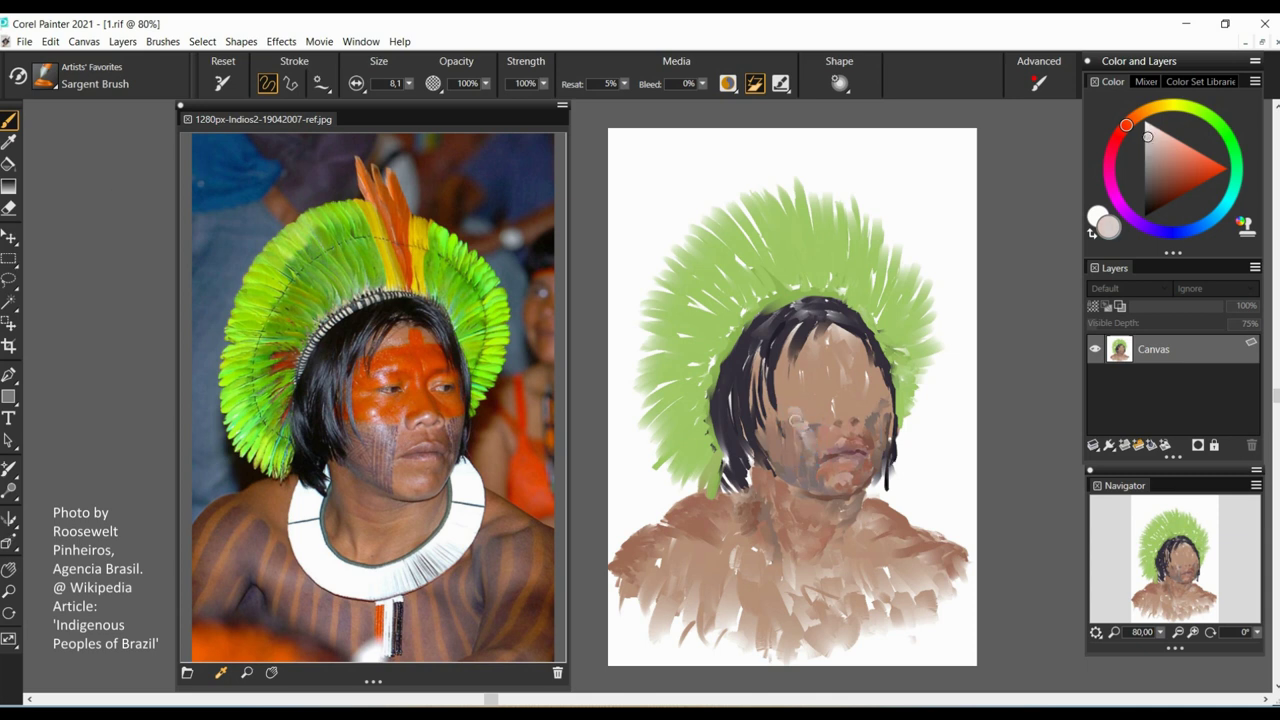
# Shape the nose tip and nostrils with reddish-brown, pale pink and dark brown strokes.
pyautogui.keyDown('alt'); pyautogui.click(830, 416); pyautogui.keyUp('alt')
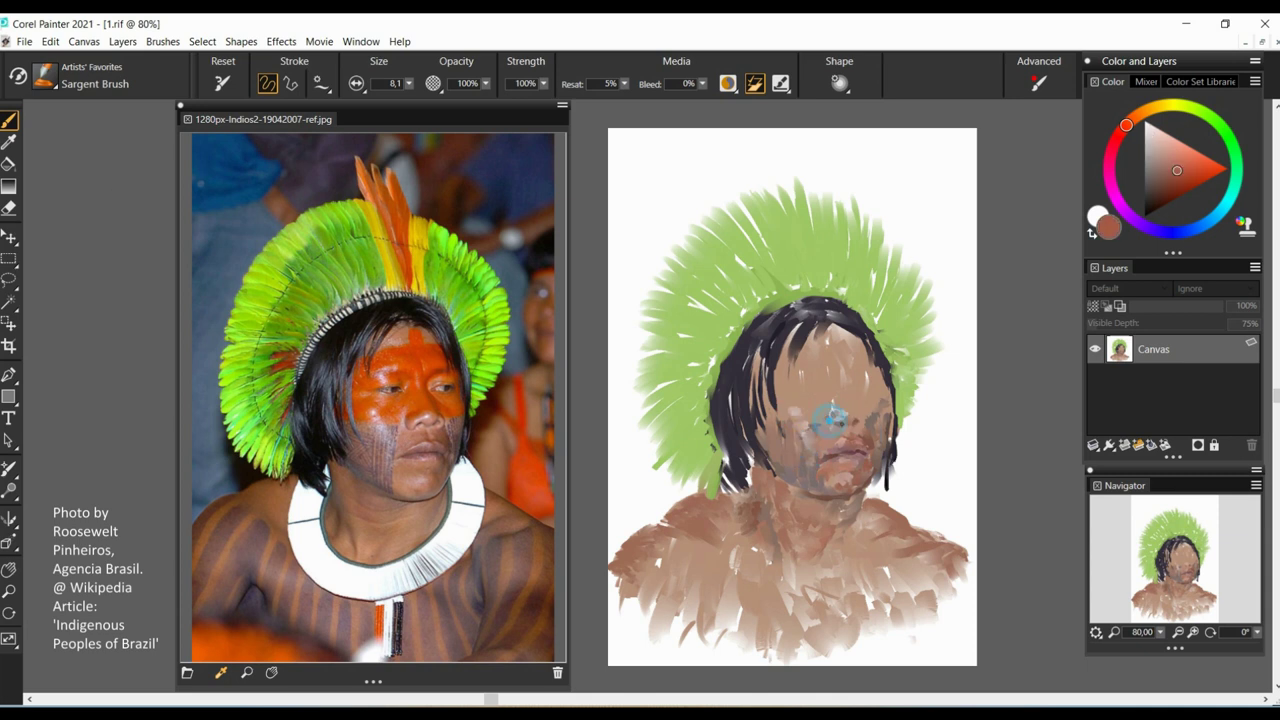
pyautogui.keyDown('alt'); pyautogui.click(842, 418); pyautogui.keyUp('alt')
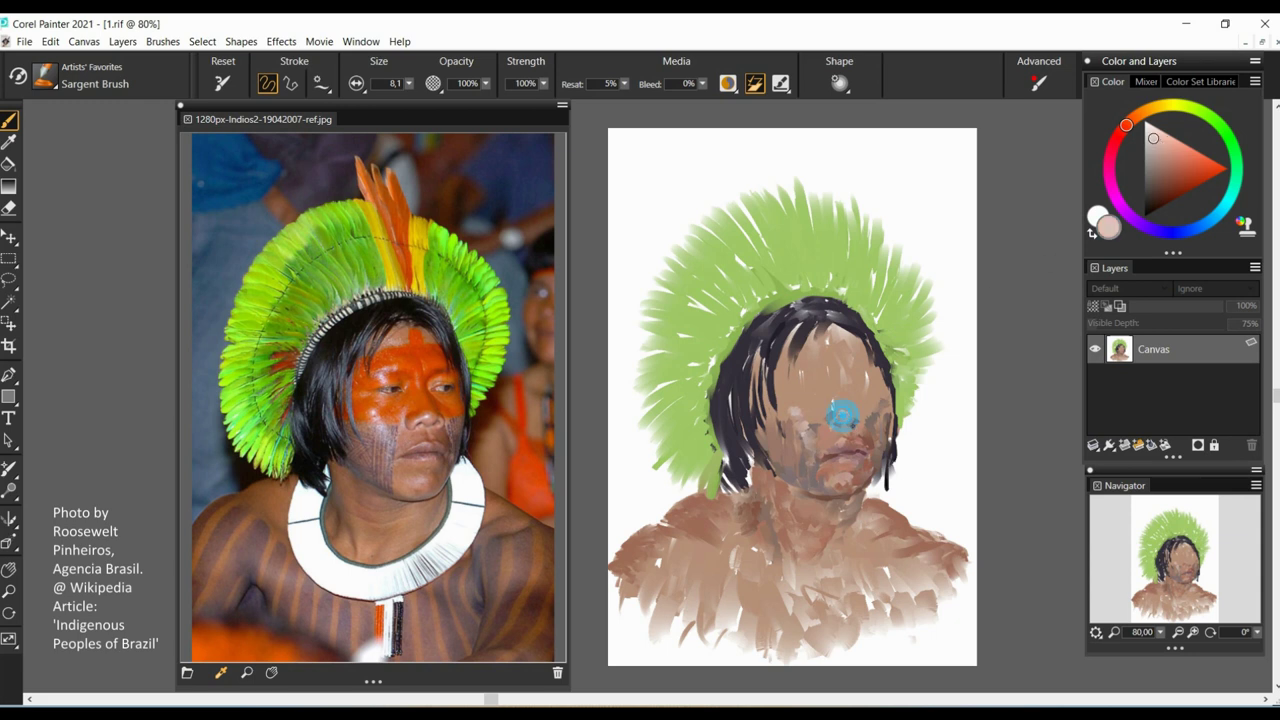
pyautogui.keyDown('alt'); pyautogui.click(825, 424); pyautogui.keyUp('alt')
pyautogui.keyDown('alt'); pyautogui.click(862, 416); pyautogui.keyUp('alt')
pyautogui.keyDown('alt'); pyautogui.click(836, 426); pyautogui.keyUp('alt')
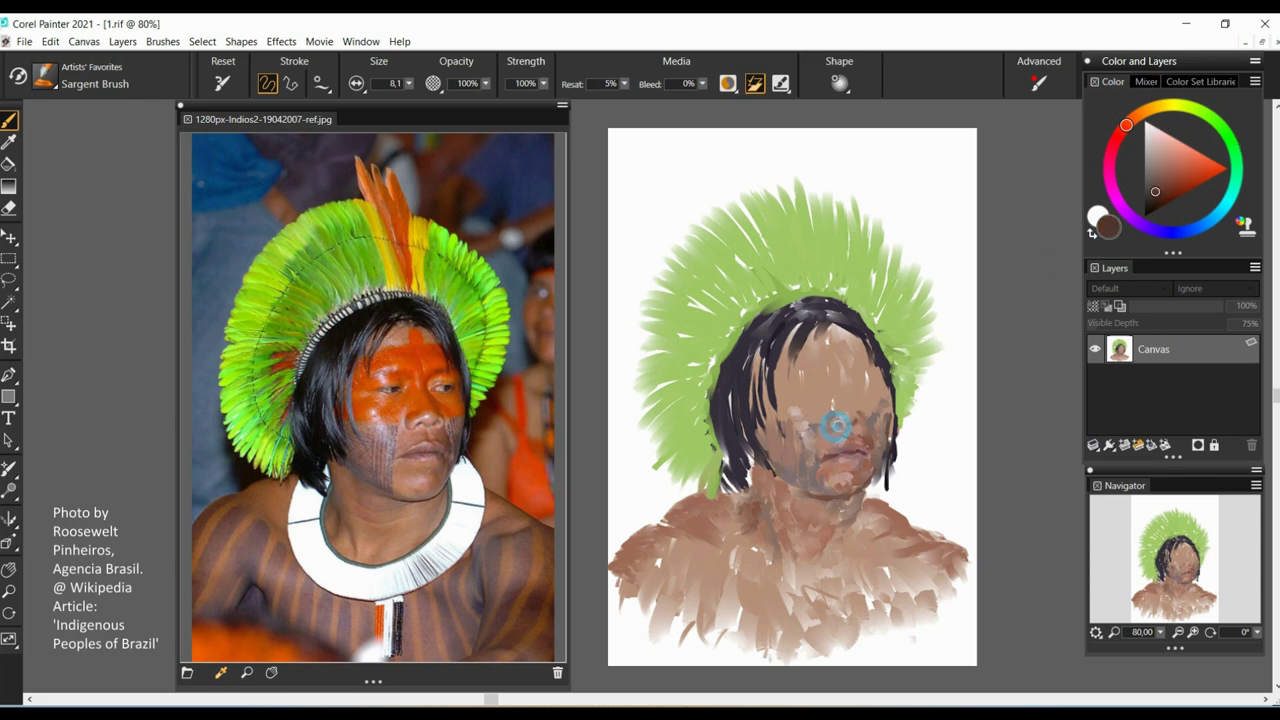
pyautogui.click(1163, 156)
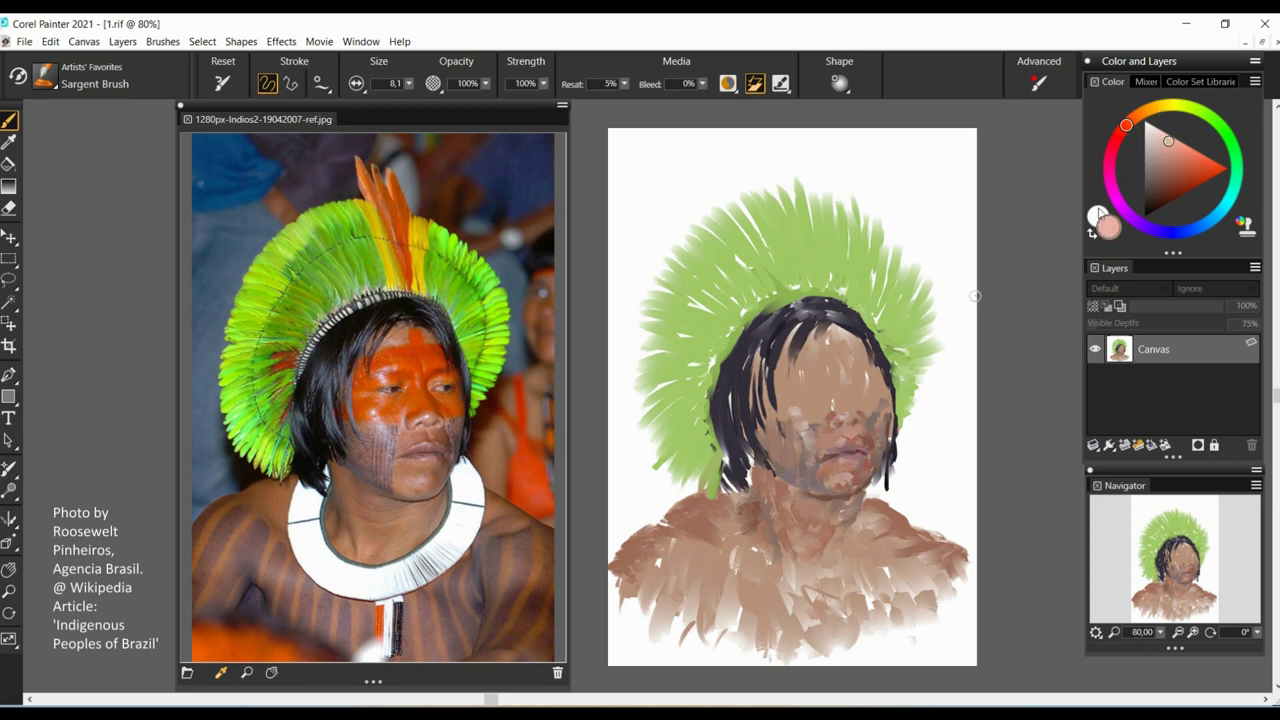
# Add lighter pinkish and tan strokes to the front of the neck below the chin.
pyautogui.keyDown('alt'); pyautogui.click(795, 543); pyautogui.keyUp('alt')
pyautogui.keyDown('alt'); pyautogui.click(790, 503); pyautogui.keyUp('alt')
pyautogui.keyDown('alt'); pyautogui.click(848, 506); pyautogui.keyUp('alt')
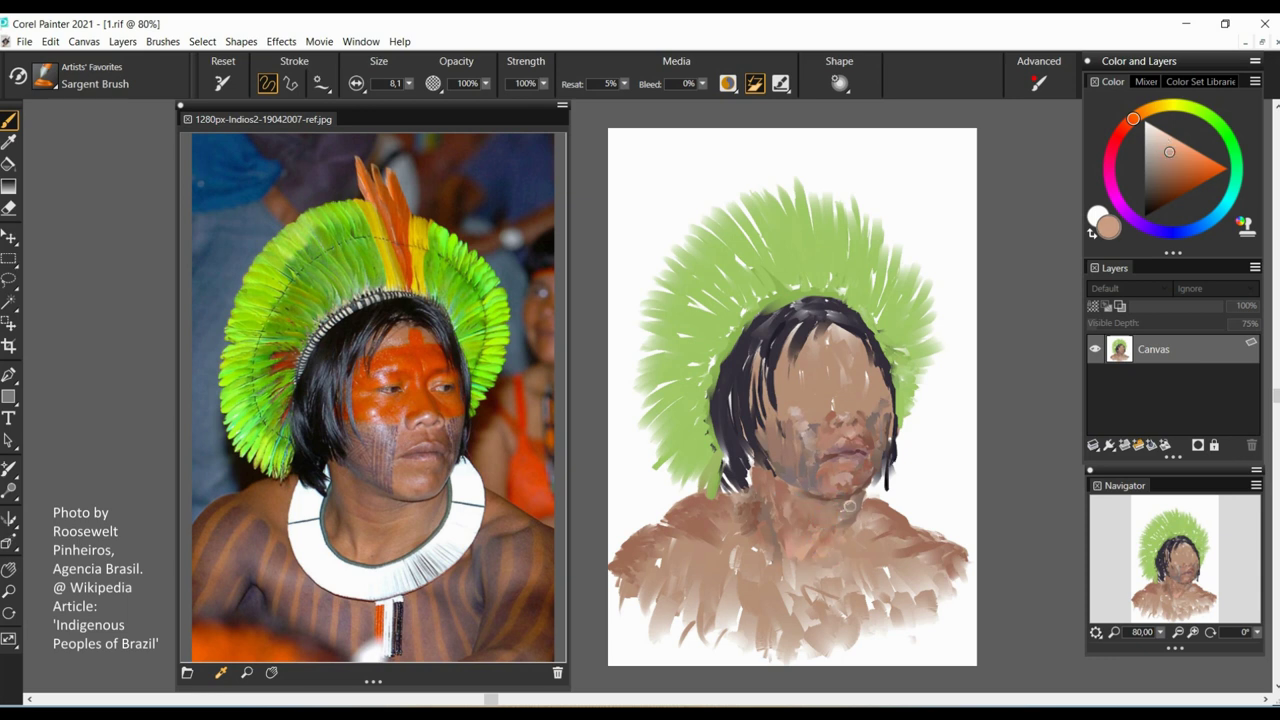
pyautogui.keyDown('alt'); pyautogui.click(840, 512); pyautogui.keyUp('alt')
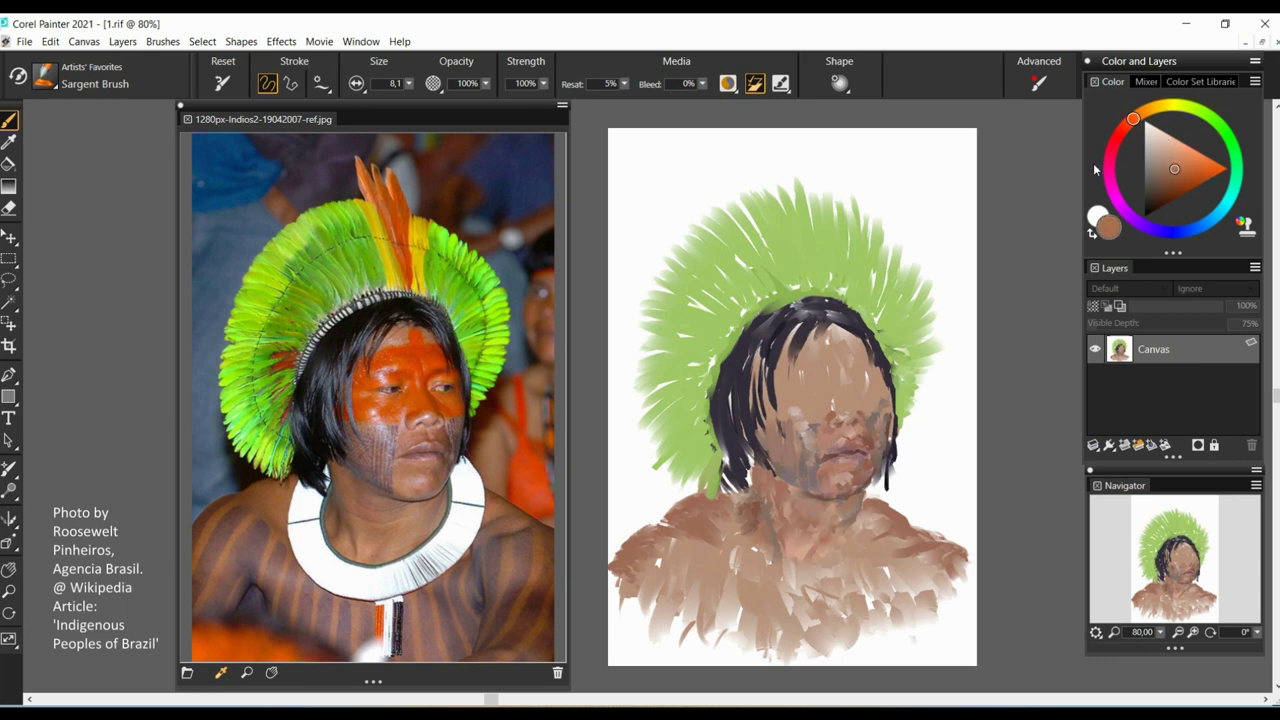
# Refine the jawline and the neck shadow beside the hair with sampled dark brown and greyish-purple tones.
pyautogui.keyDown('alt'); pyautogui.click(755, 462); pyautogui.keyUp('alt')
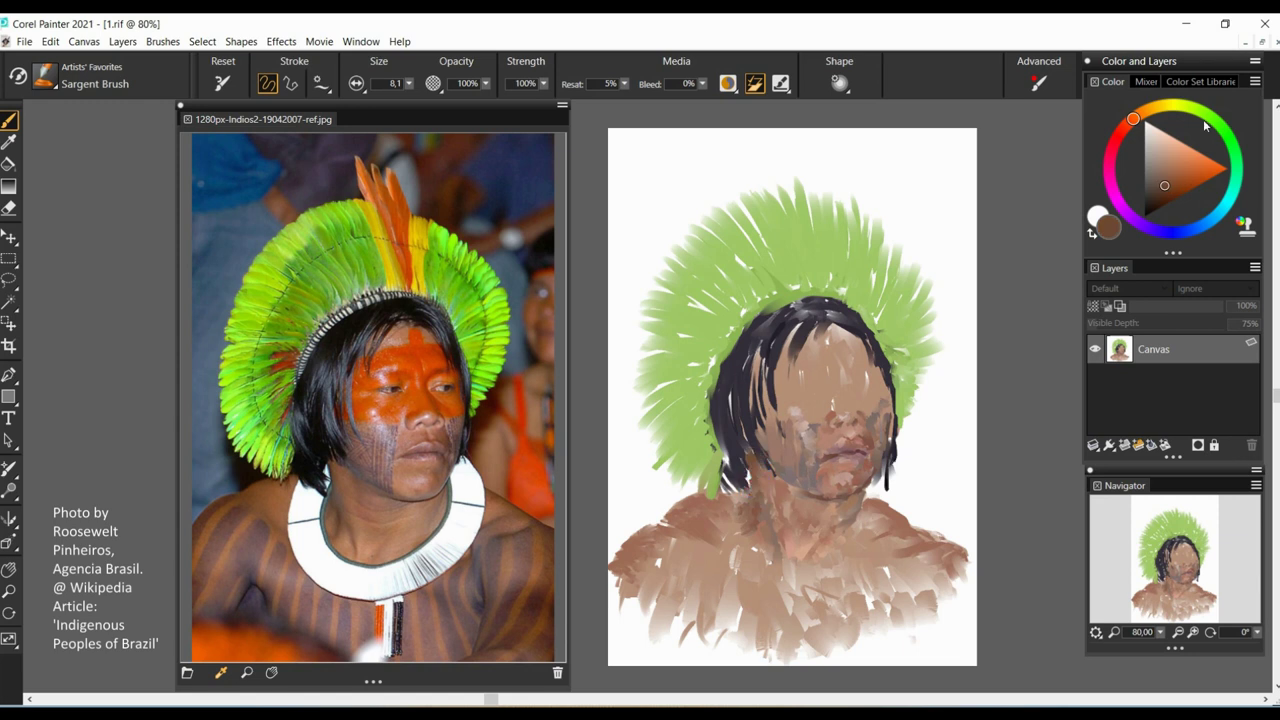
pyautogui.keyDown('alt'); pyautogui.click(800, 495); pyautogui.keyUp('alt')
pyautogui.keyDown('alt'); pyautogui.click(784, 477); pyautogui.keyUp('alt')
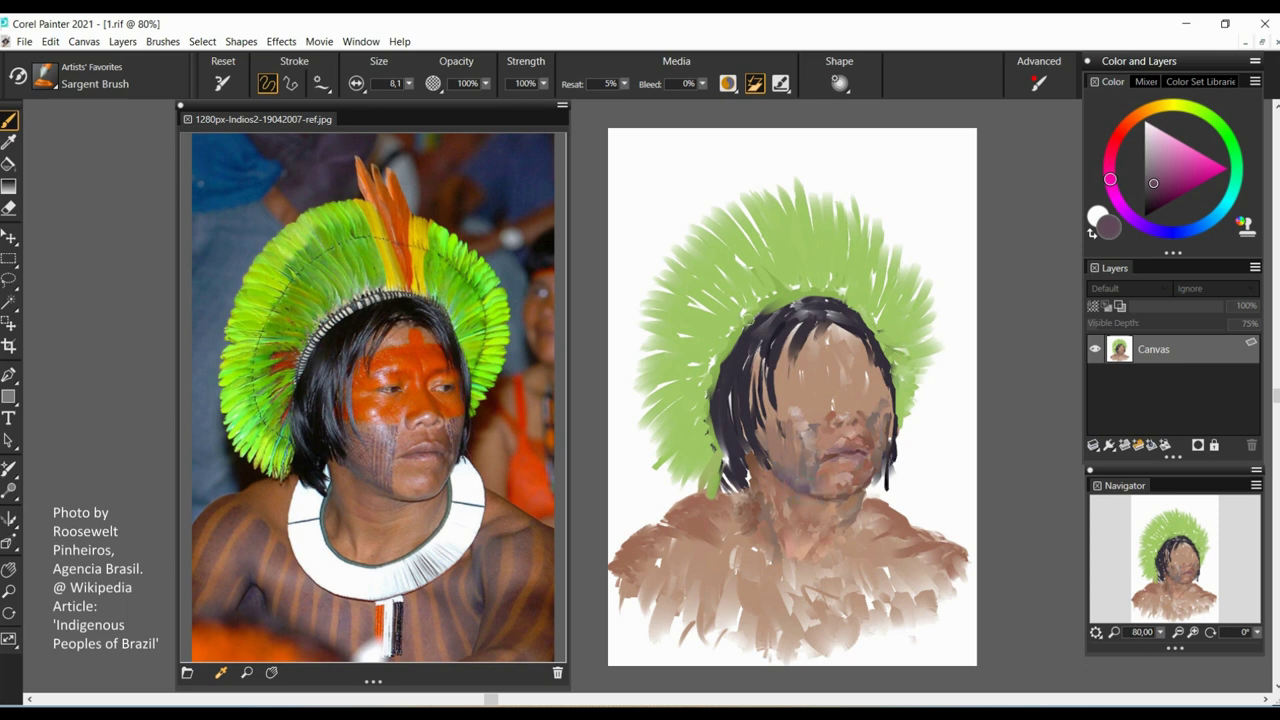
pyautogui.keyDown('alt'); pyautogui.click(766, 479); pyautogui.keyUp('alt')
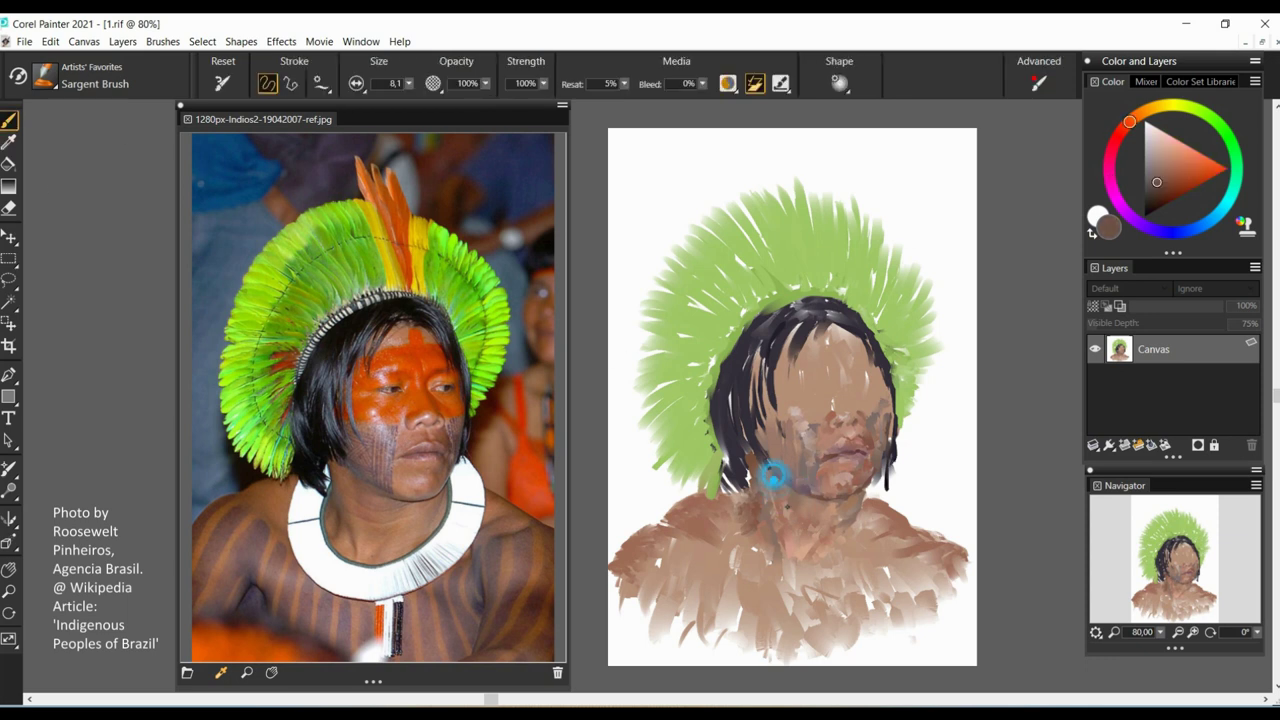
pyautogui.keyDown('alt'); pyautogui.click(801, 492); pyautogui.keyUp('alt')
# Add pale pink highlights around the nose and upper lip and soften the forehead with light brown.
pyautogui.keyDown('alt'); pyautogui.click(838, 428); pyautogui.keyUp('alt')
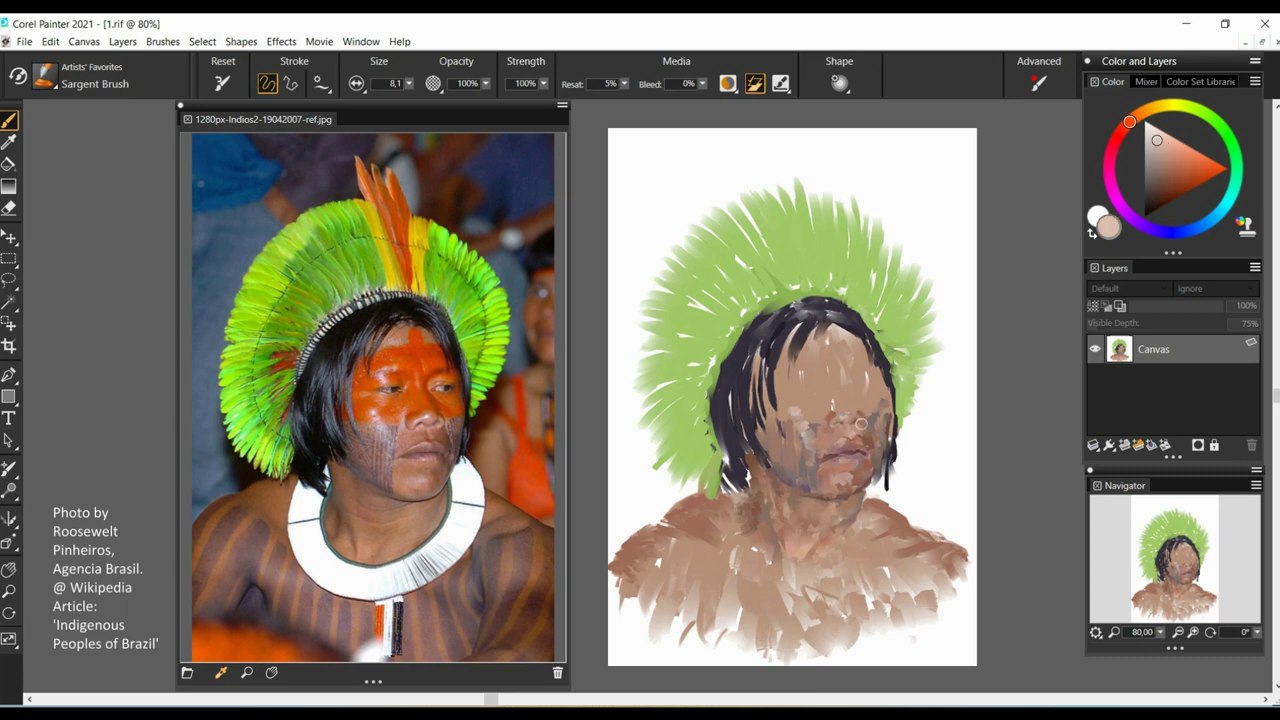
pyautogui.keyDown('alt'); pyautogui.click(855, 422); pyautogui.keyUp('alt')
pyautogui.keyDown('alt'); pyautogui.click(845, 425); pyautogui.keyUp('alt')
pyautogui.keyDown('alt'); pyautogui.click(854, 419); pyautogui.keyUp('alt')
pyautogui.keyDown('alt'); pyautogui.click(848, 336); pyautogui.keyUp('alt')
pyautogui.keyDown('alt'); pyautogui.click(805, 335); pyautogui.keyUp('alt')
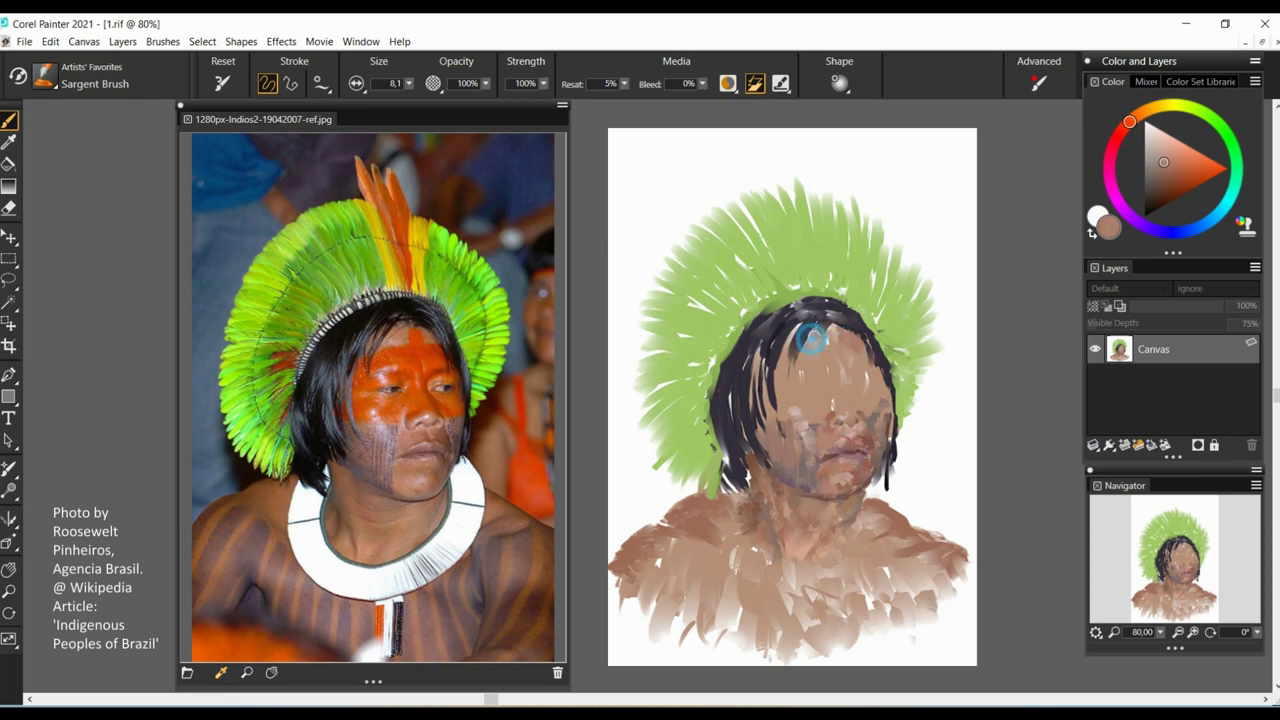
# Start the face paint with red-orange patches at both temples beside the hair.
pyautogui.click(1183, 176)
pyautogui.click(1204, 175)
pyautogui.moveTo(750, 432); pyautogui.dragTo(765, 400)
pyautogui.moveTo(866, 366); pyautogui.dragTo(874, 356)
# Mark both eyes in dark brown and surround them with reddish and orange strokes.
pyautogui.keyDown('alt'); pyautogui.click(845, 383); pyautogui.keyUp('alt')
pyautogui.keyDown('alt'); pyautogui.click(812, 392); pyautogui.keyUp('alt')
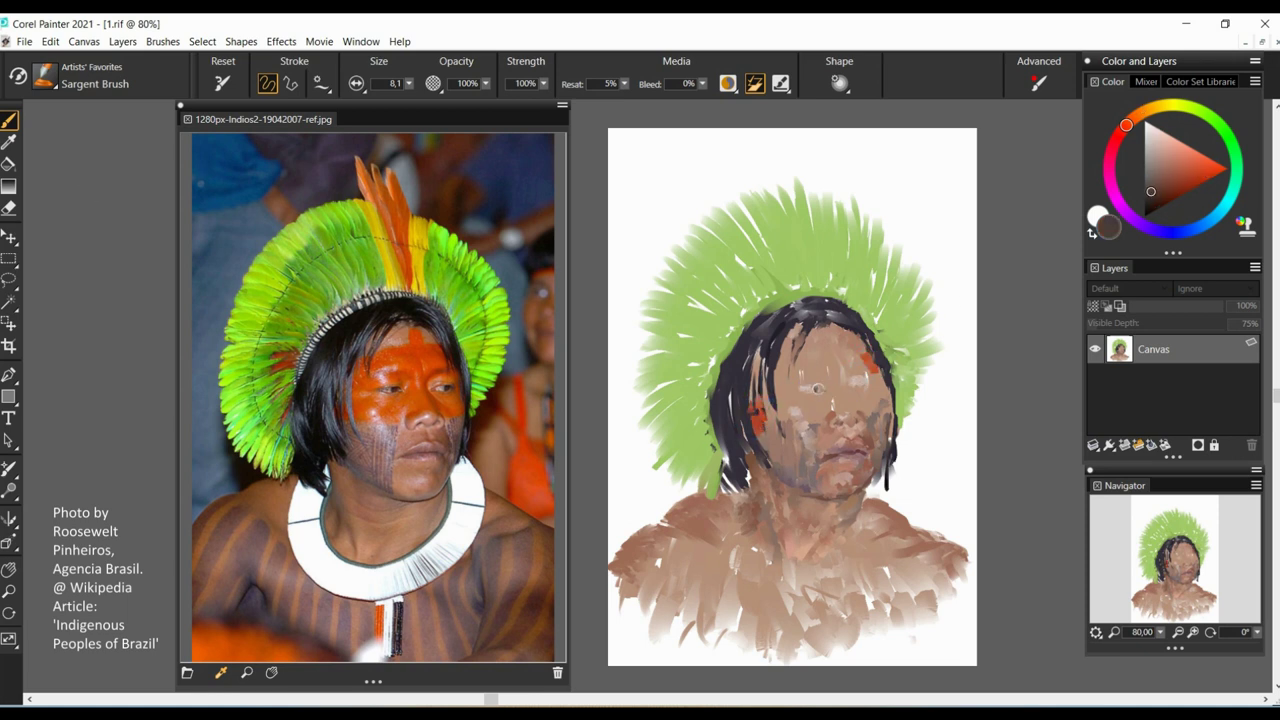
pyautogui.keyDown('alt'); pyautogui.click(851, 386); pyautogui.keyUp('alt')
pyautogui.moveTo(1146, 178); pyautogui.dragTo(1183, 167)
pyautogui.keyDown('alt'); pyautogui.click(813, 393); pyautogui.keyUp('alt')
pyautogui.keyDown('alt'); pyautogui.click(852, 392); pyautogui.keyUp('alt')
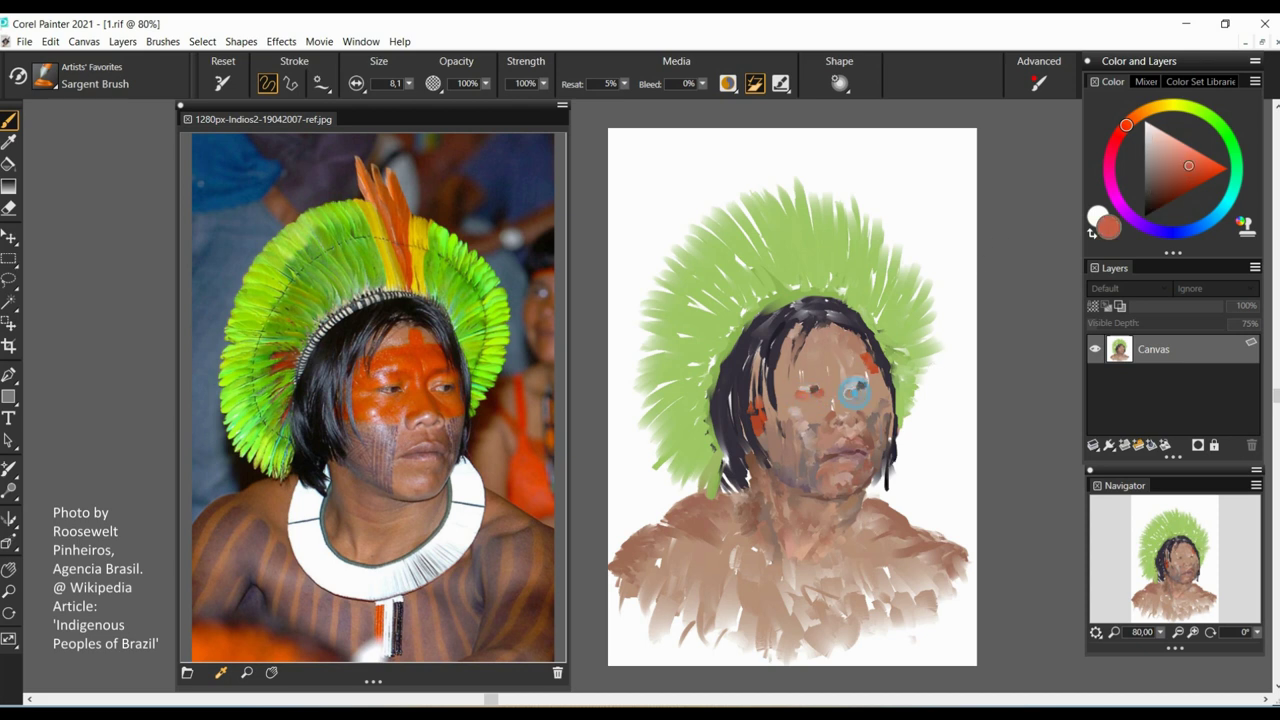
pyautogui.keyDown('alt'); pyautogui.click(868, 388); pyautogui.keyUp('alt')
pyautogui.moveTo(1203, 176); pyautogui.dragTo(1195, 160)
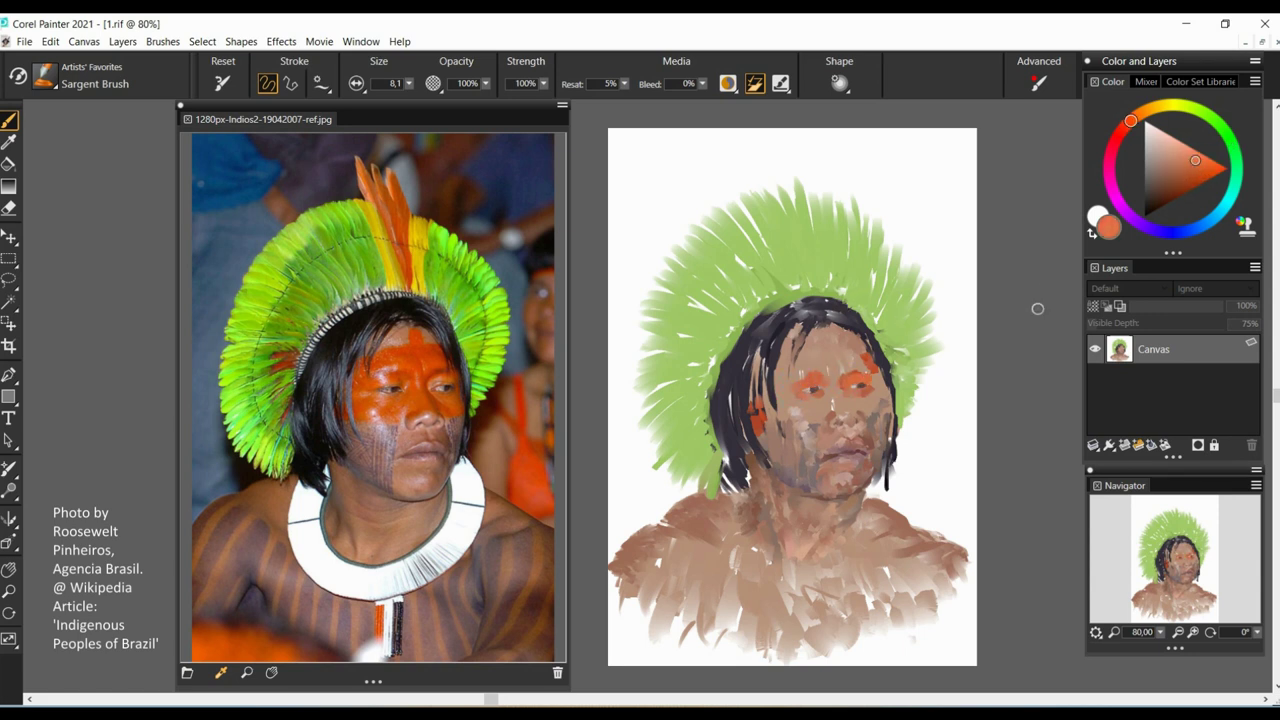
# Refine the eyelids and eyes with muted orange-brown and near-black strokes.
pyautogui.keyDown('alt'); pyautogui.click(849, 381); pyautogui.keyUp('alt')
pyautogui.click(1176, 162)
pyautogui.keyDown('alt'); pyautogui.click(855, 384); pyautogui.keyUp('alt')
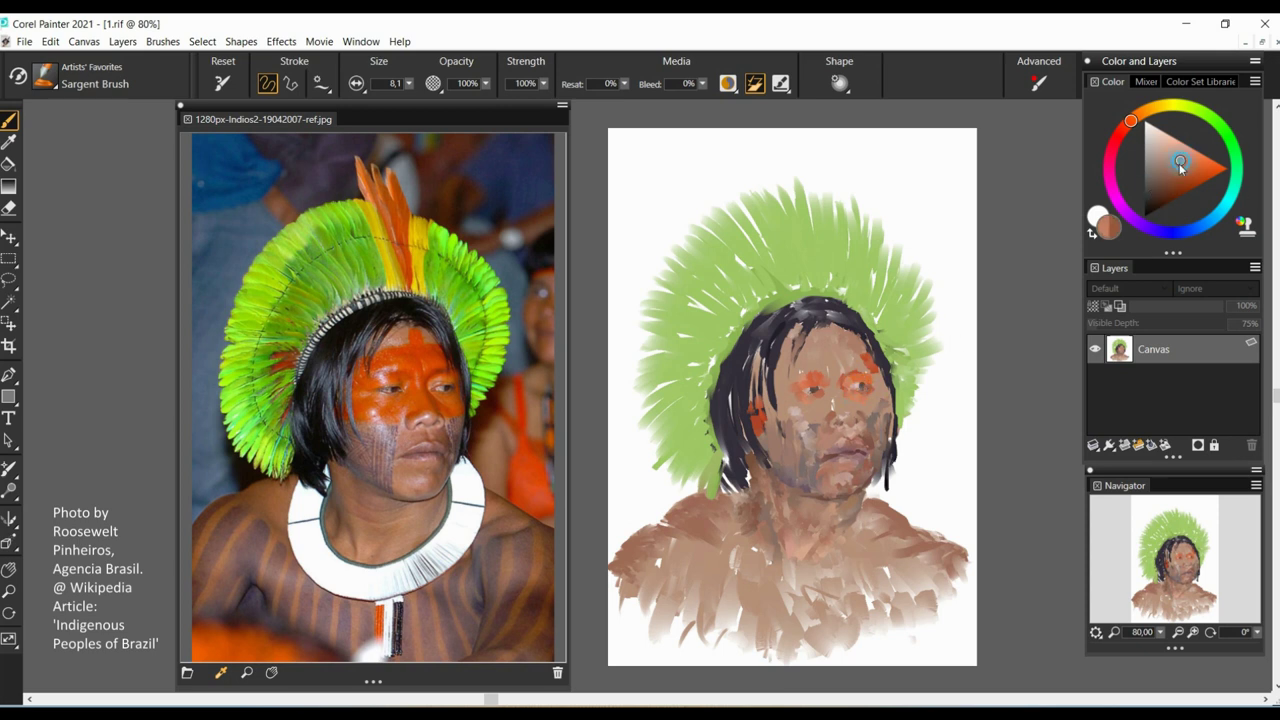
pyautogui.keyDown('alt'); pyautogui.click(843, 306); pyautogui.keyUp('alt')
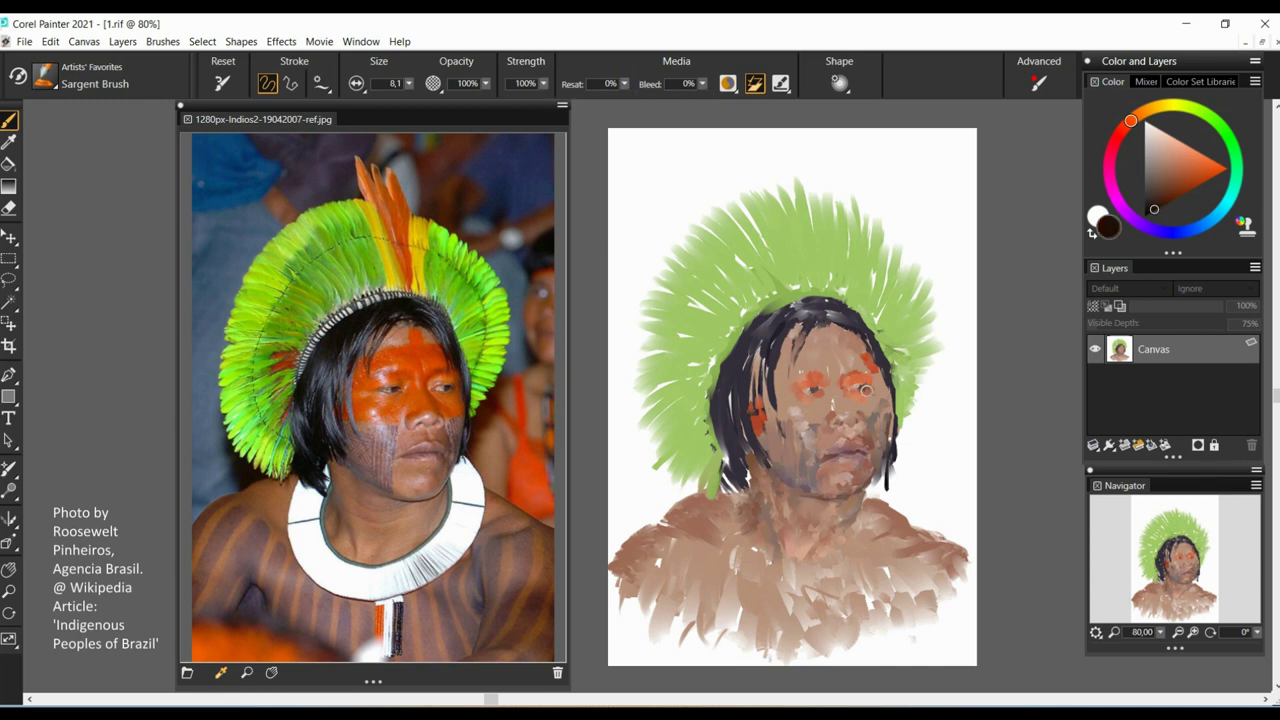
pyautogui.keyDown('alt'); pyautogui.click(812, 383); pyautogui.keyUp('alt')
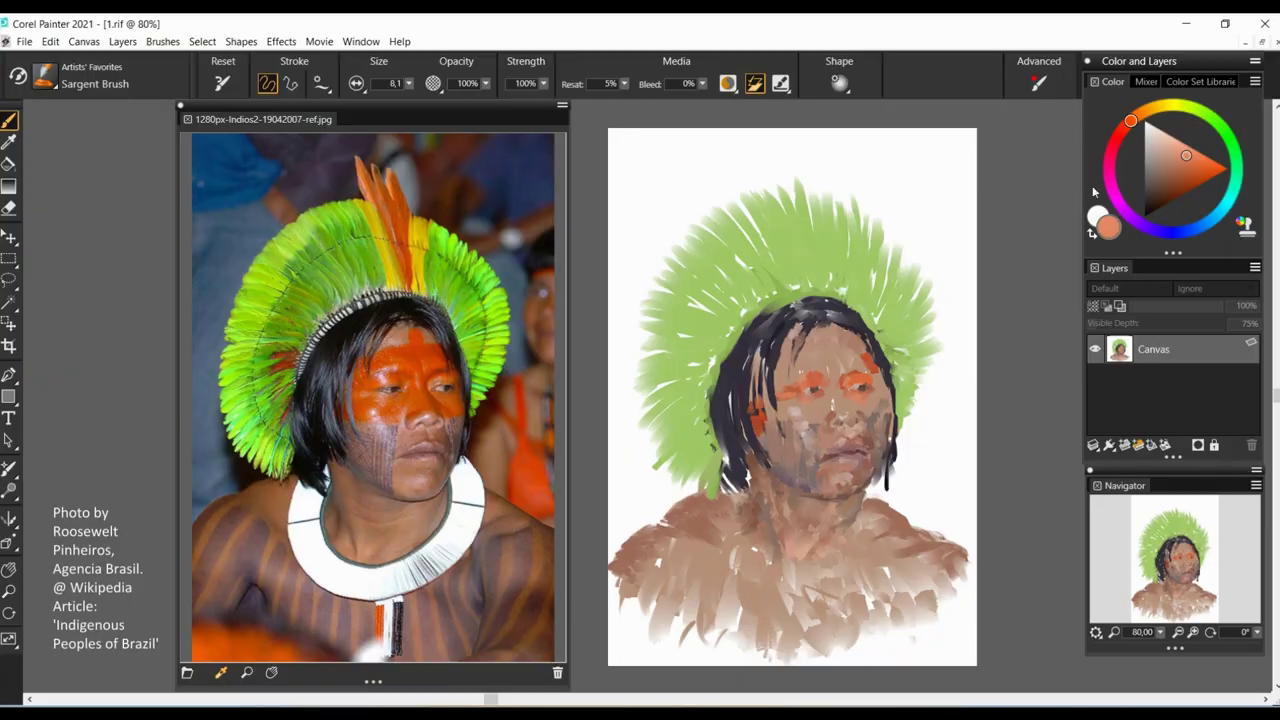
# Paint the orange face-paint band across both cheeks and around the eyes, varying between bright and darker orange.
pyautogui.click(1200, 172)
pyautogui.moveTo(748, 364)
pyautogui.mouseDown()
pyautogui.moveTo(768, 423)
pyautogui.moveTo(793, 405)
pyautogui.moveTo(818, 422)
pyautogui.mouseUp()
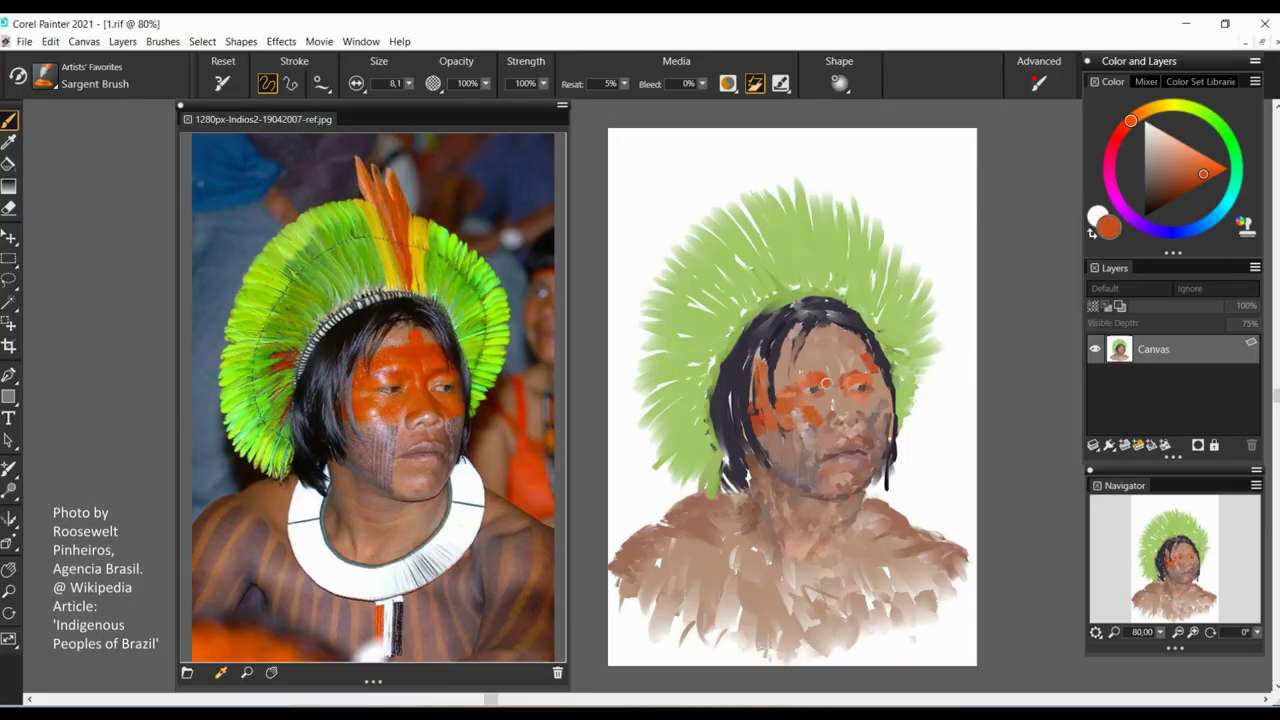
pyautogui.click(1196, 189)
pyautogui.moveTo(866, 376); pyautogui.dragTo(890, 406)
pyautogui.click(1197, 176)
pyautogui.click(1197, 169)
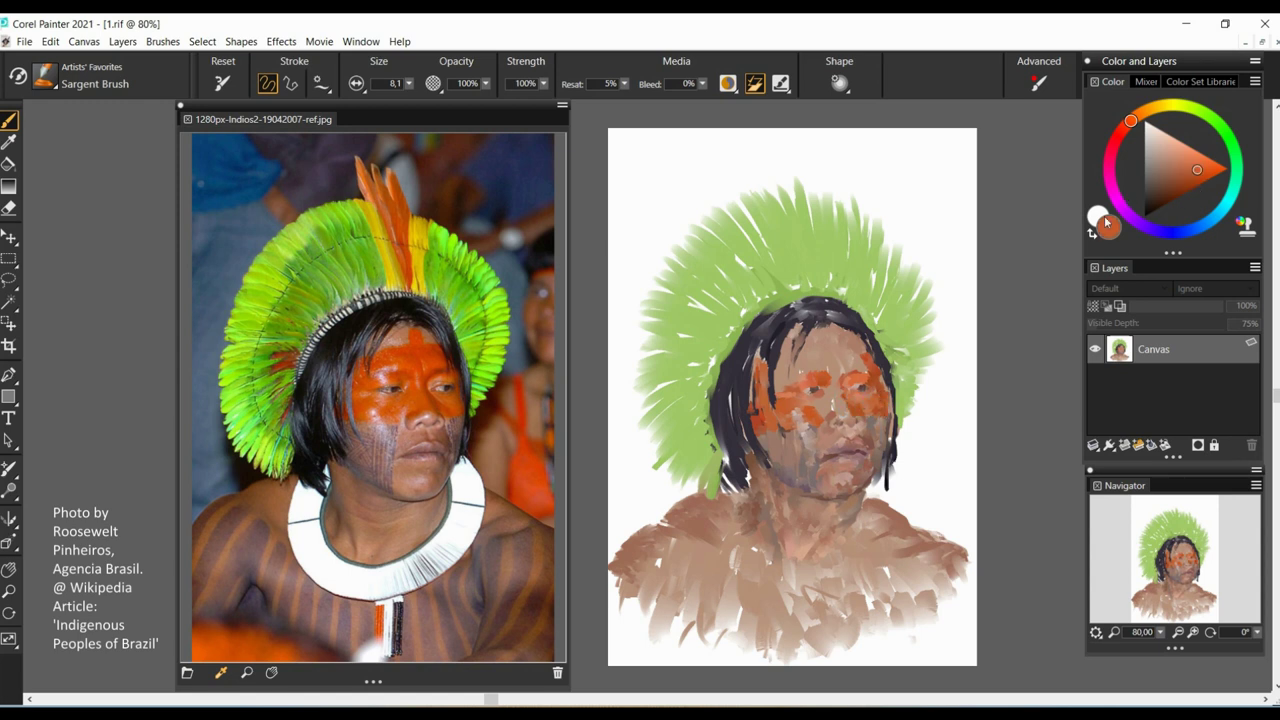
# Extend the orange paint over the nose bridge and forehead with a small cross, and shade the brows reddish-brown.
pyautogui.keyDown('alt'); pyautogui.click(824, 408); pyautogui.keyUp('alt')
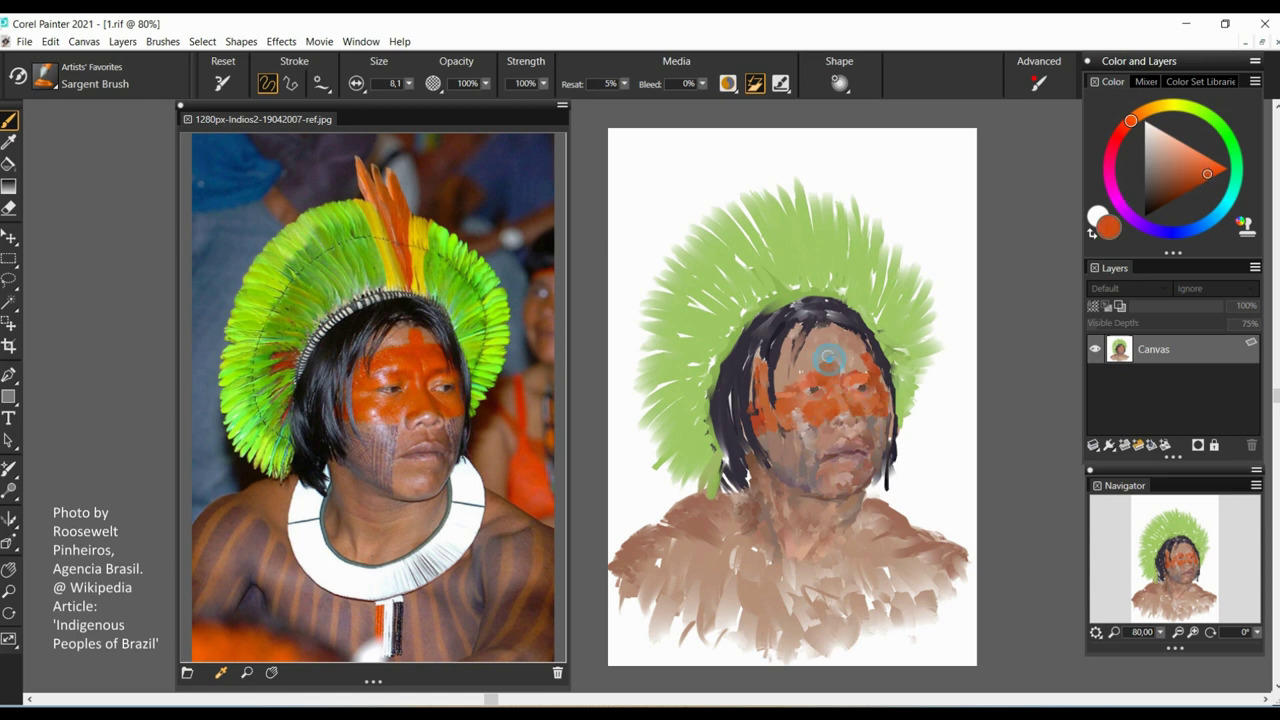
pyautogui.moveTo(795, 373)
pyautogui.mouseDown()
pyautogui.moveTo(829, 363)
pyautogui.moveTo(771, 363)
pyautogui.moveTo(840, 345)
pyautogui.mouseUp()
pyautogui.keyDown('alt'); pyautogui.click(856, 354); pyautogui.keyUp('alt')
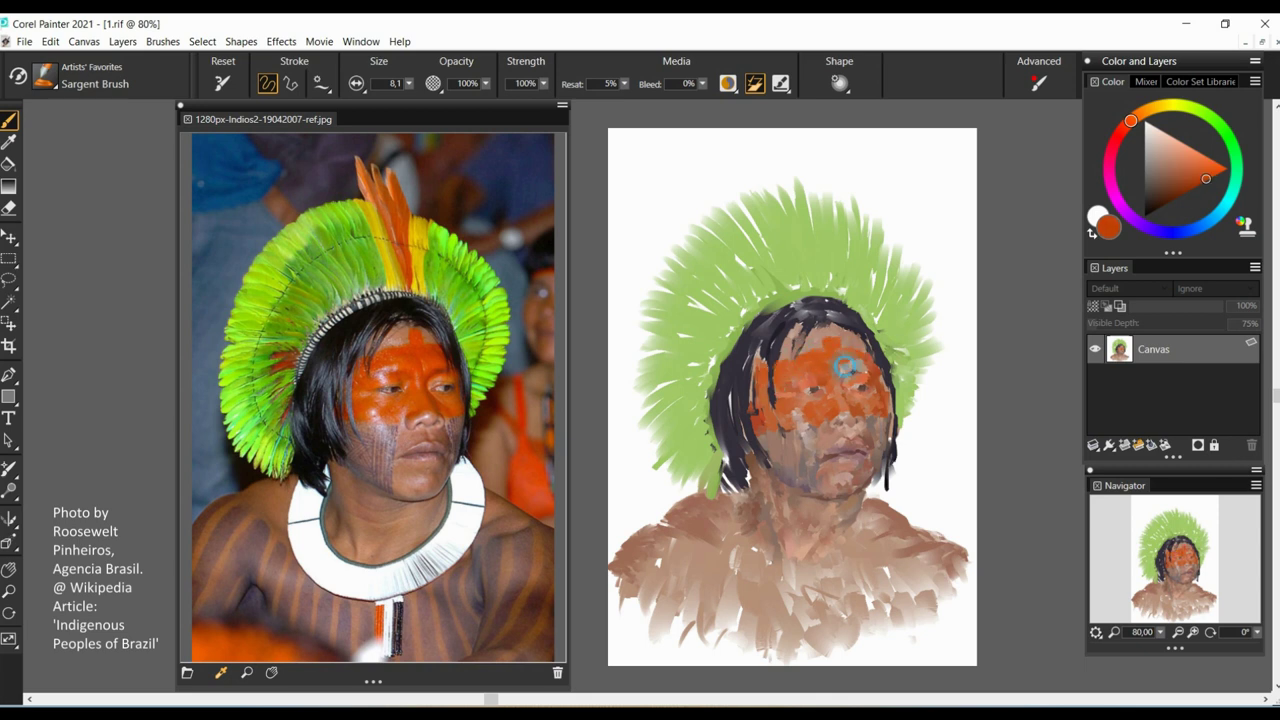
pyautogui.keyDown('alt'); pyautogui.click(810, 375); pyautogui.keyUp('alt')
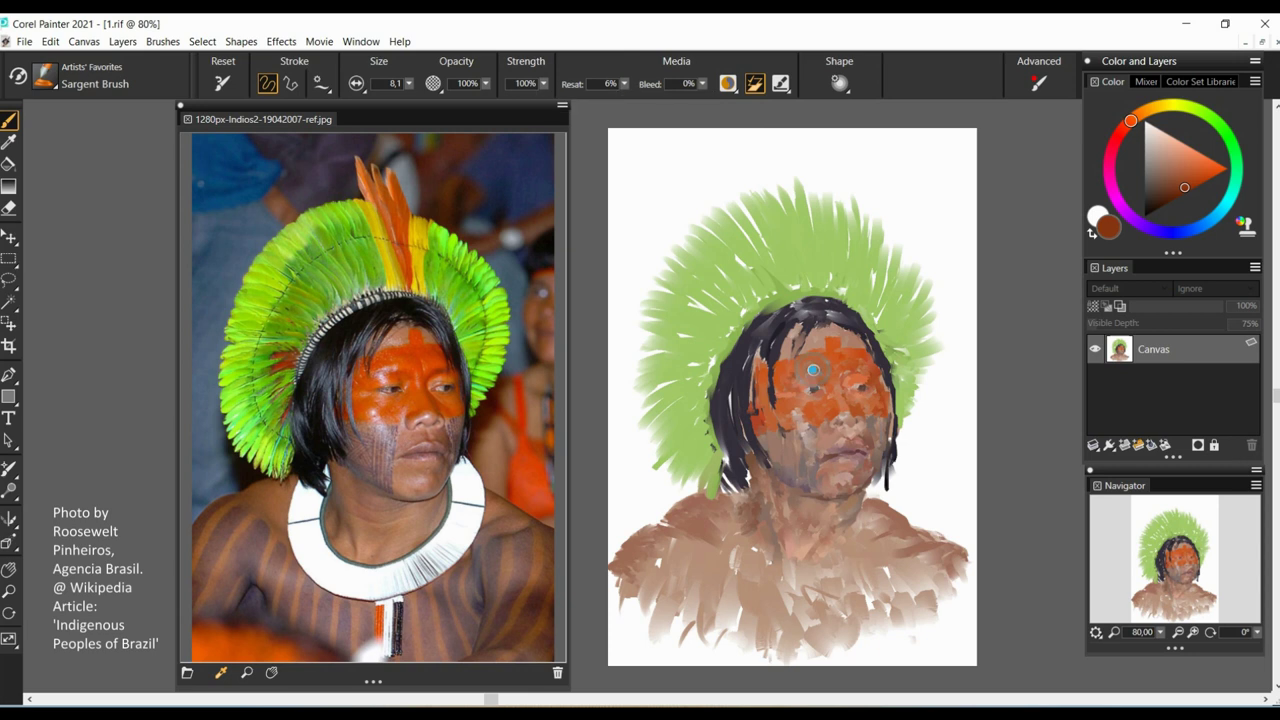
# Strengthen the fringe and the hair beside the far cheek with dark brown, using 0% resaturation to blend.
pyautogui.moveTo(1190, 135)
pyautogui.mouseDown()
pyautogui.moveTo(1150, 135)
pyautogui.moveTo(1200, 170)
pyautogui.moveTo(1153, 203)
pyautogui.mouseUp()
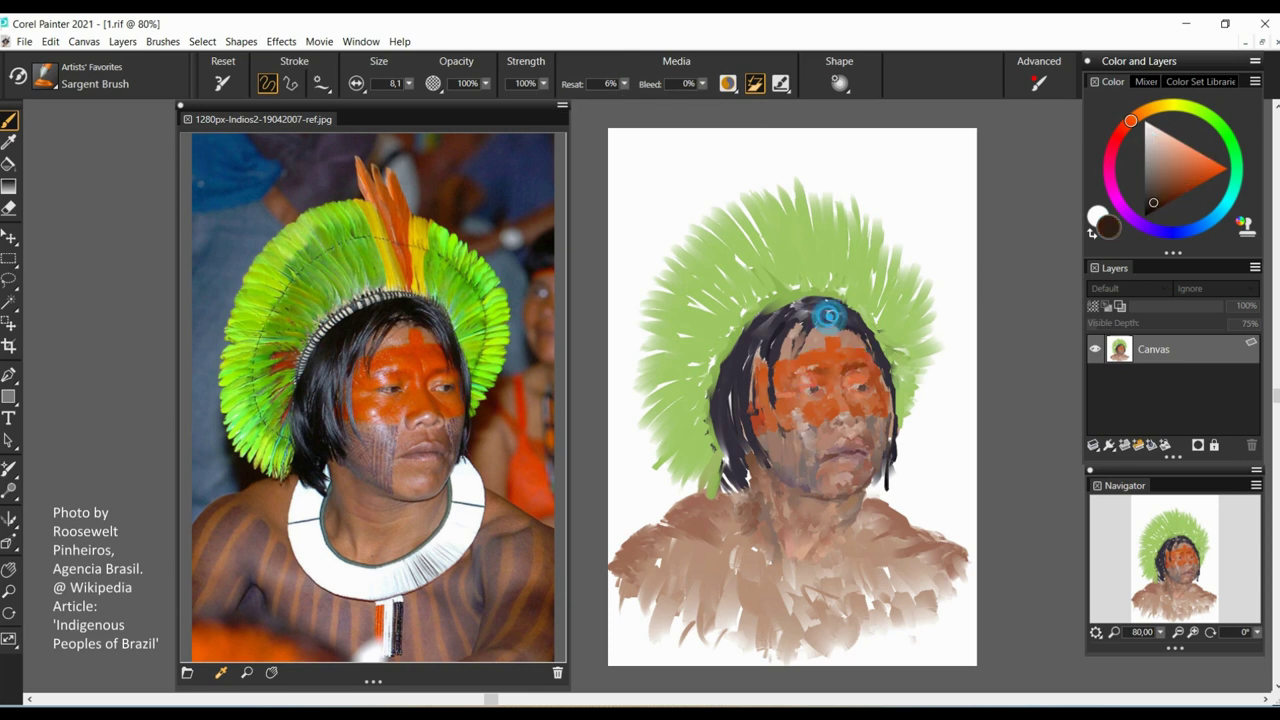
pyautogui.keyDown('alt'); pyautogui.click(882, 445); pyautogui.keyUp('alt')
pyautogui.moveTo(623, 84); pyautogui.dragTo(641, 91)
pyautogui.click(1148, 192)
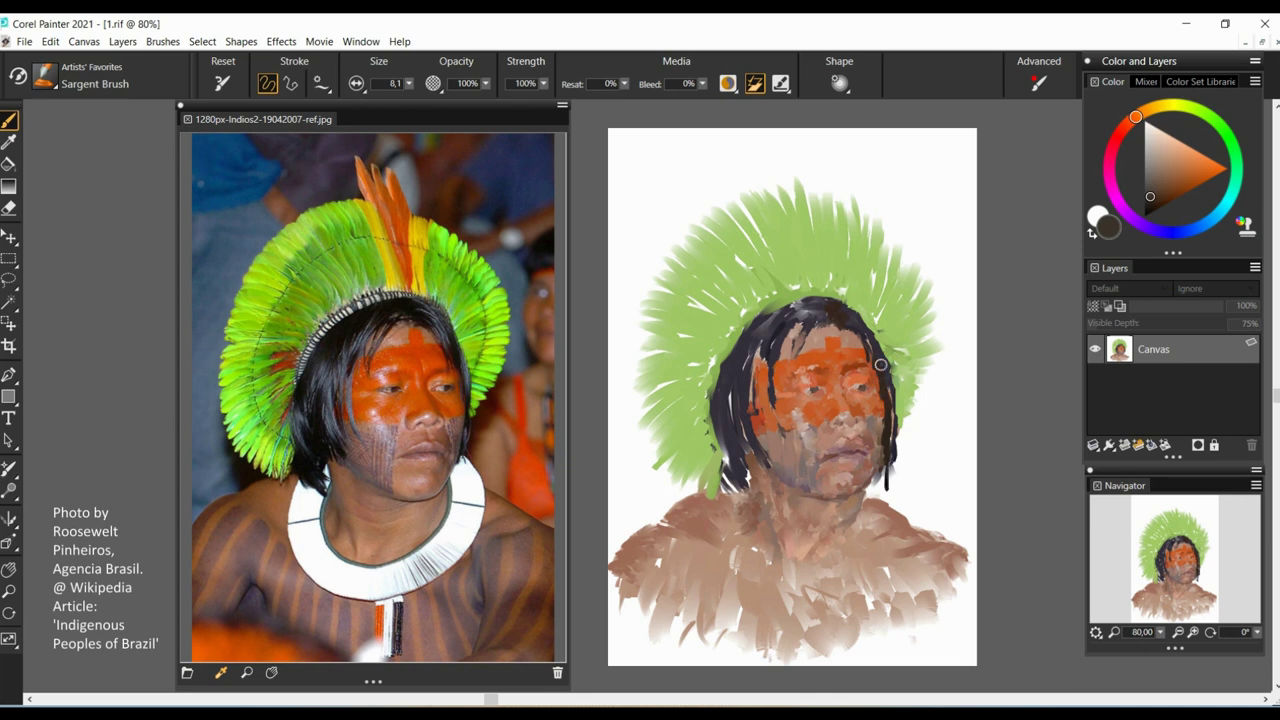
pyautogui.keyDown('alt'); pyautogui.click(892, 395); pyautogui.keyUp('alt')
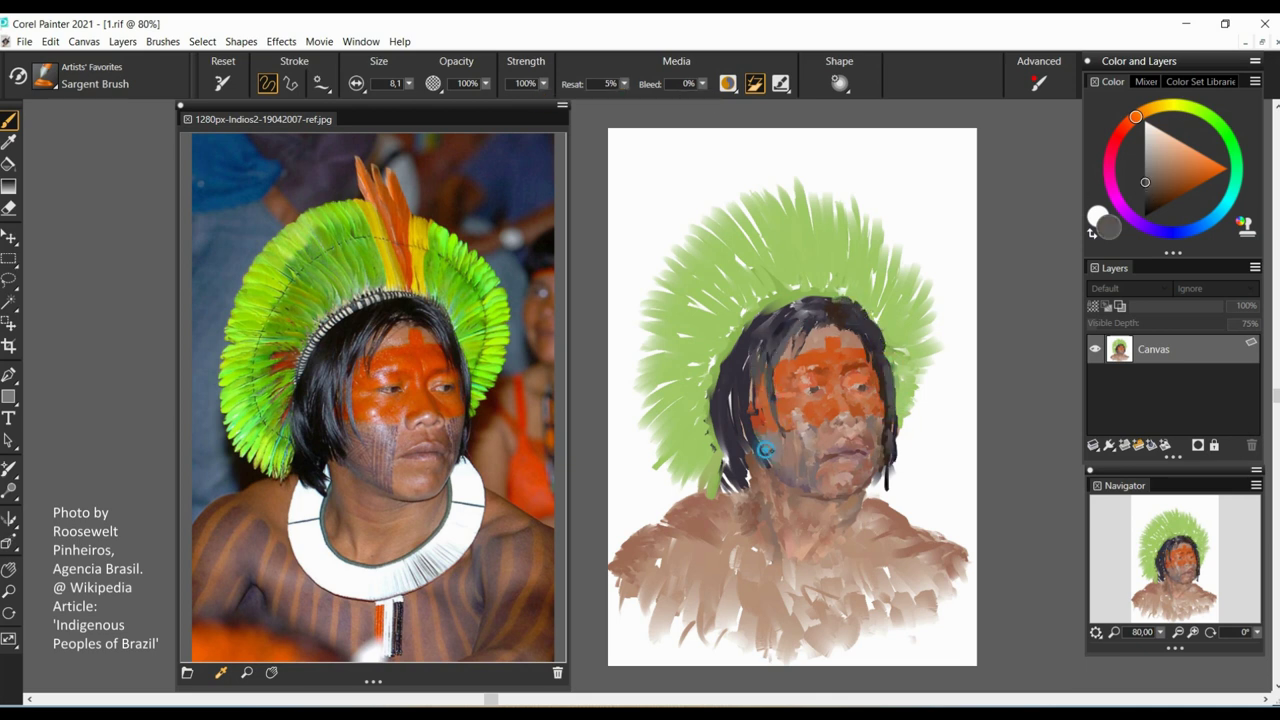
# Add bluish-grey highlights to the hair on the near side and darken its outer edge and lower tips in near-black.
pyautogui.keyDown('alt'); pyautogui.click(748, 440); pyautogui.keyUp('alt')
pyautogui.moveTo(716, 420)
pyautogui.mouseDown()
pyautogui.moveTo(751, 360)
pyautogui.moveTo(742, 422)
pyautogui.moveTo(766, 366)
pyautogui.mouseUp()
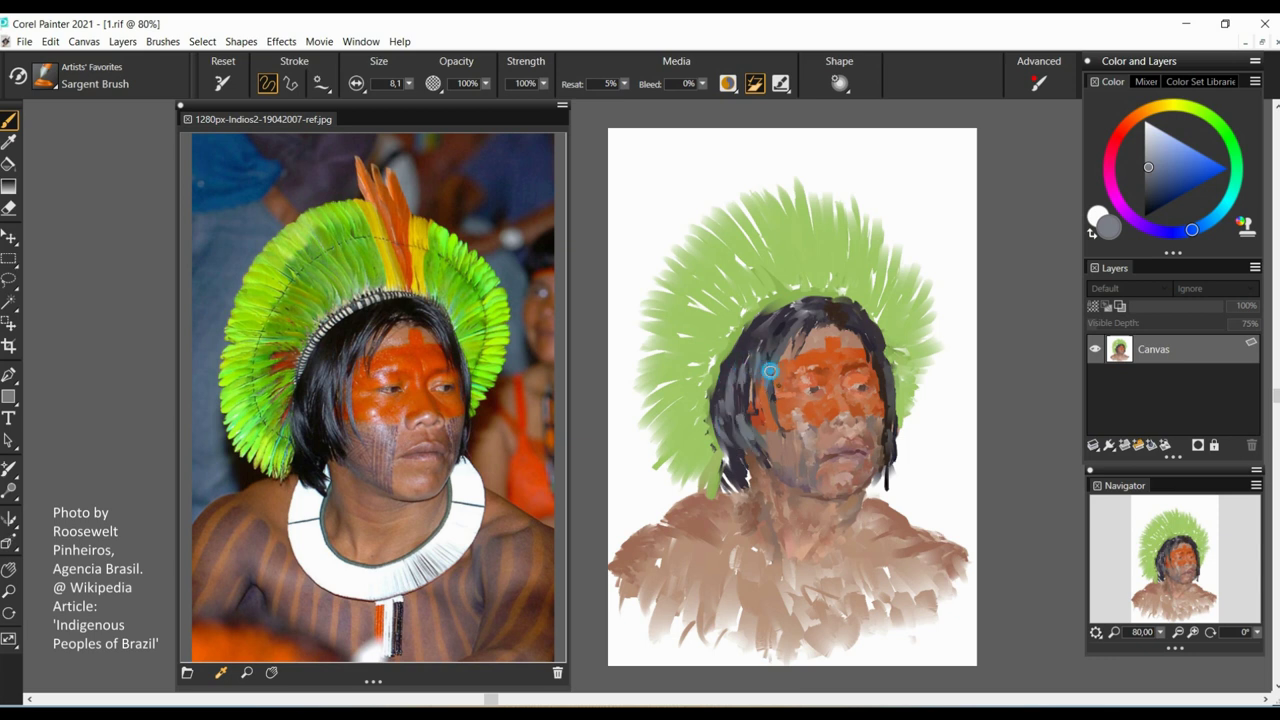
pyautogui.keyDown('alt'); pyautogui.click(795, 335); pyautogui.keyUp('alt')
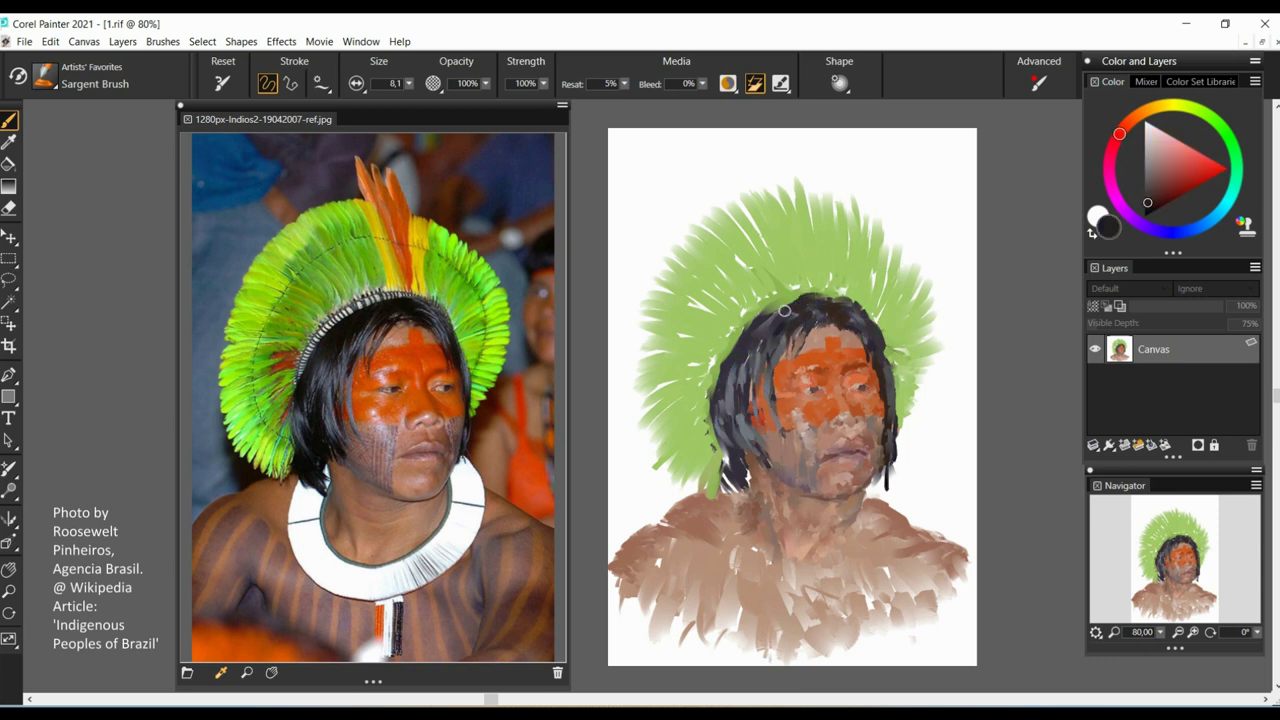
pyautogui.moveTo(725, 425)
pyautogui.mouseDown()
pyautogui.moveTo(718, 393)
pyautogui.moveTo(737, 477)
pyautogui.mouseUp()
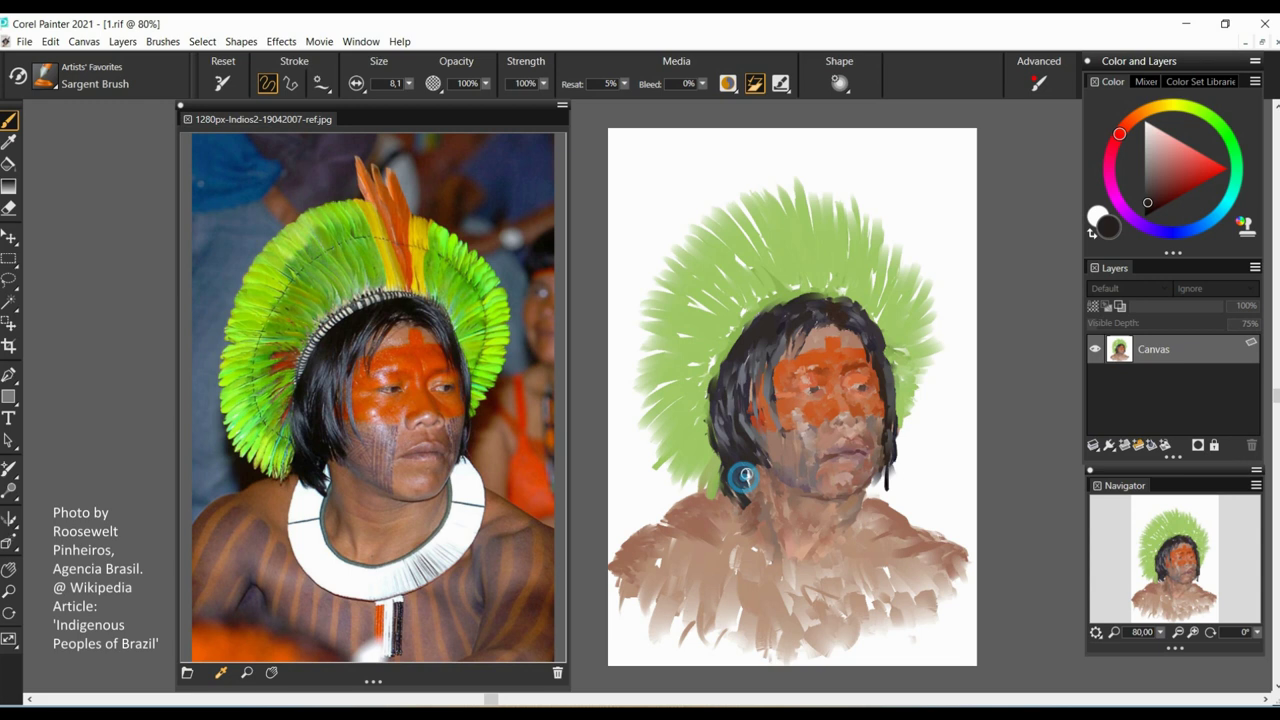
pyautogui.moveTo(709, 417); pyautogui.dragTo(765, 310)
# Touch up the highlights on the nose, upper lip and forehead with white and pale pink.
pyautogui.click(1145, 121)
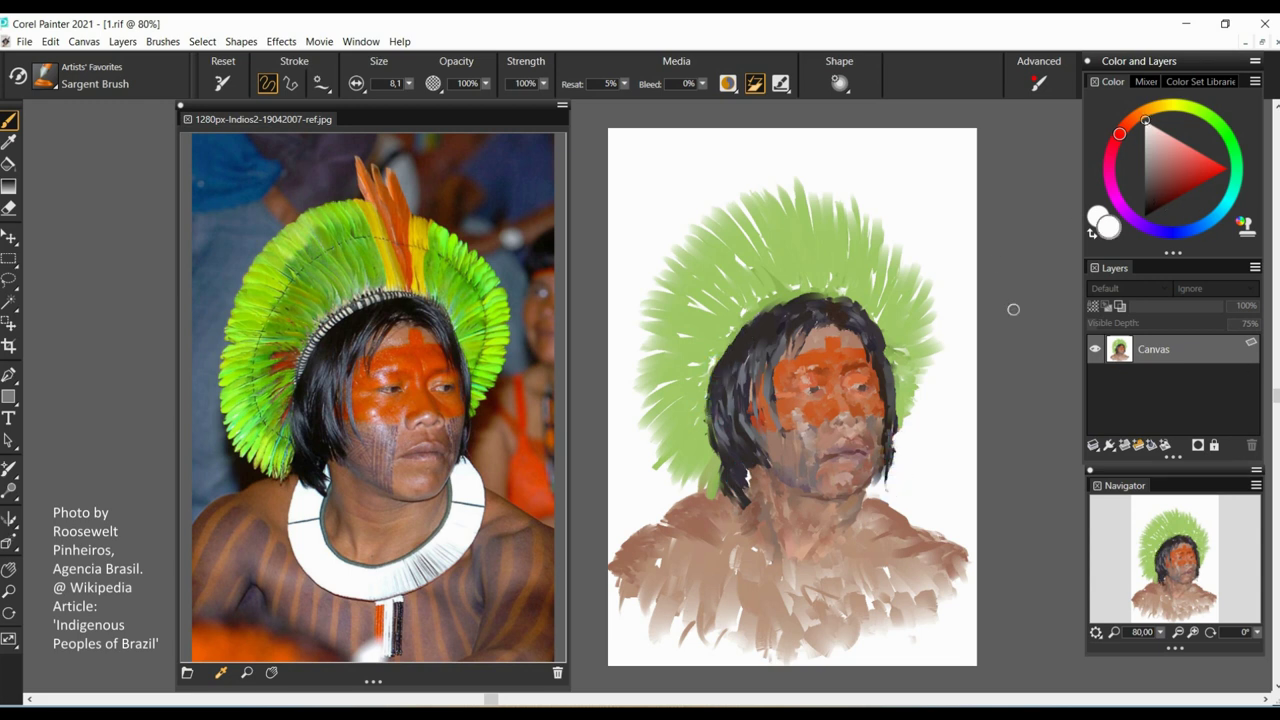
pyautogui.keyDown('alt'); pyautogui.click(827, 429); pyautogui.keyUp('alt')
pyautogui.keyDown('alt'); pyautogui.click(824, 420); pyautogui.keyUp('alt')
pyautogui.keyDown('alt'); pyautogui.click(825, 443); pyautogui.keyUp('alt')
pyautogui.keyDown('alt'); pyautogui.click(825, 443); pyautogui.keyUp('alt')
pyautogui.keyDown('alt'); pyautogui.click(802, 340); pyautogui.keyUp('alt')
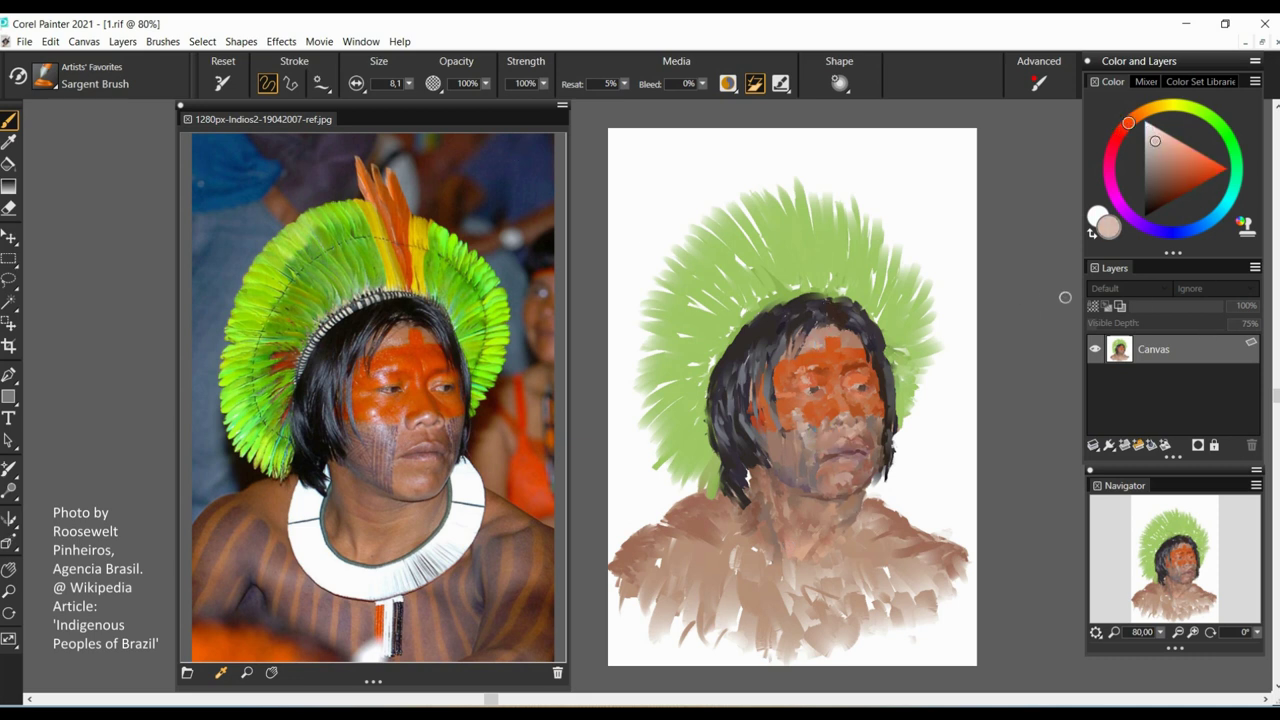
# Outline the inner and outer edges of the round necklace with dark grey curves around the neck.
pyautogui.click(1146, 183)
pyautogui.moveTo(862, 488); pyautogui.dragTo(855, 537)
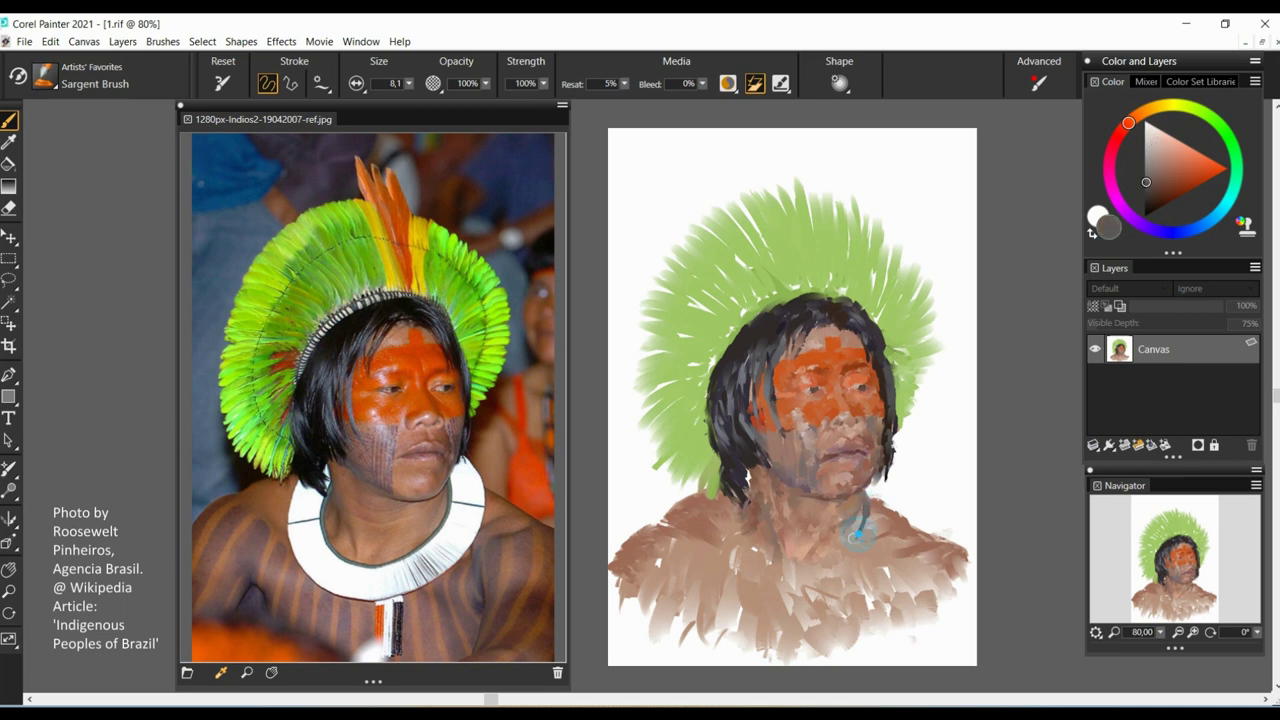
pyautogui.moveTo(748, 505)
pyautogui.mouseDown()
pyautogui.moveTo(751, 549)
pyautogui.moveTo(787, 567)
pyautogui.moveTo(844, 552)
pyautogui.mouseUp()
pyautogui.moveTo(886, 472)
pyautogui.mouseDown()
pyautogui.moveTo(902, 500)
pyautogui.moveTo(892, 560)
pyautogui.moveTo(868, 580)
pyautogui.mouseUp()
pyautogui.moveTo(718, 493); pyautogui.dragTo(708, 518)
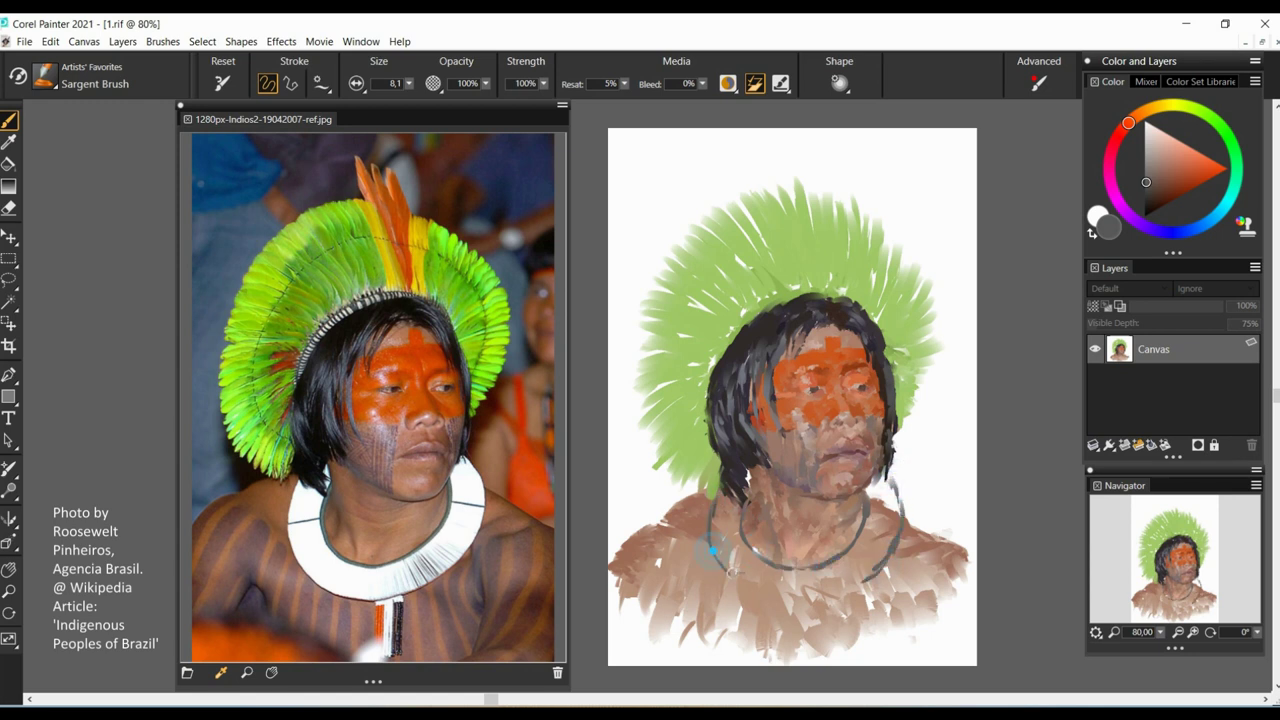
pyautogui.moveTo(772, 596)
pyautogui.mouseDown()
pyautogui.moveTo(830, 600)
pyautogui.moveTo(884, 566)
pyautogui.mouseUp()
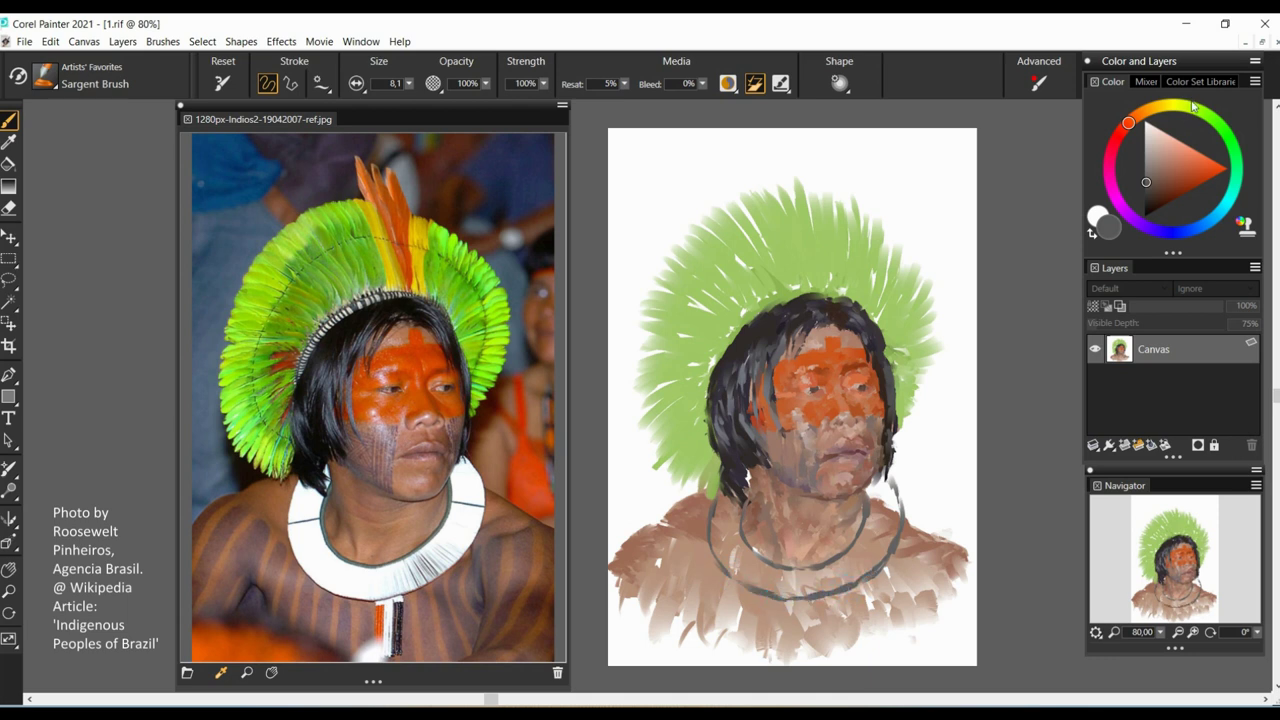
# Darken the lower outer edge of the necklace with a dark brown shadow stroke.
pyautogui.keyDown('alt'); pyautogui.click(717, 566); pyautogui.keyUp('alt')
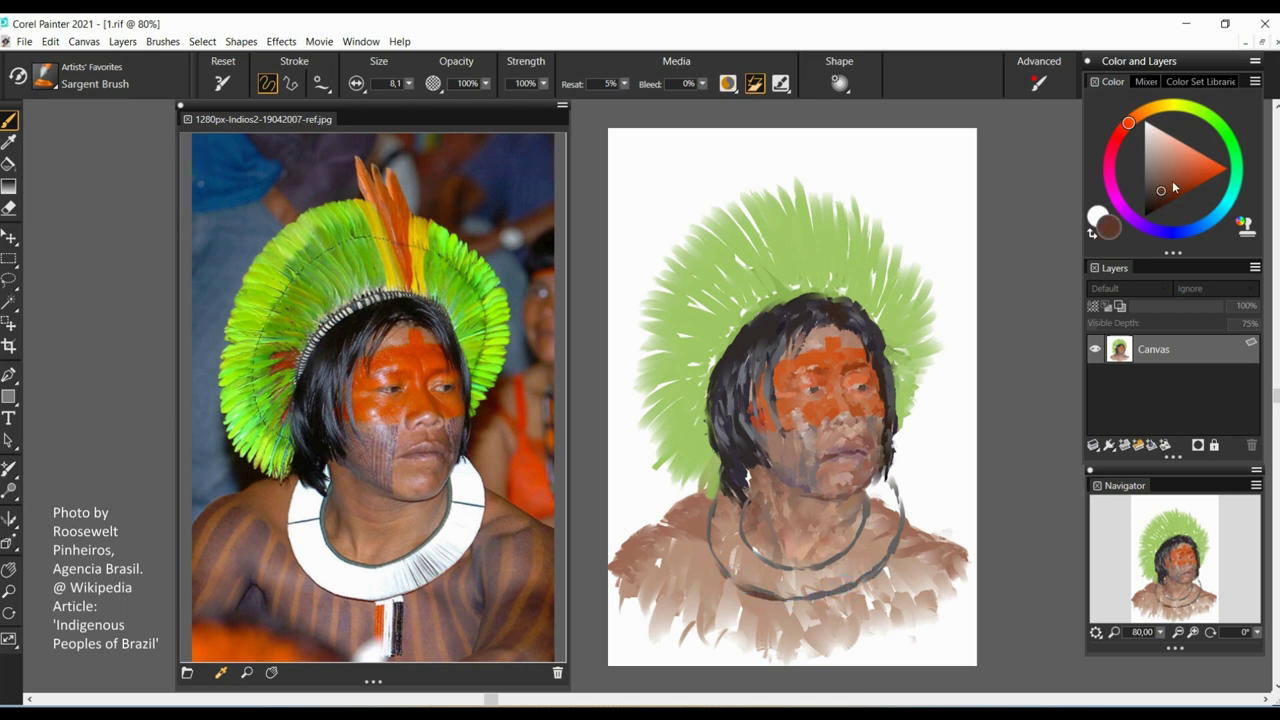
pyautogui.keyDown('alt'); pyautogui.click(756, 593); pyautogui.keyUp('alt')
pyautogui.moveTo(780, 602)
pyautogui.mouseDown()
pyautogui.moveTo(840, 595)
pyautogui.moveTo(878, 572)
pyautogui.mouseUp()
pyautogui.click(1160, 174)
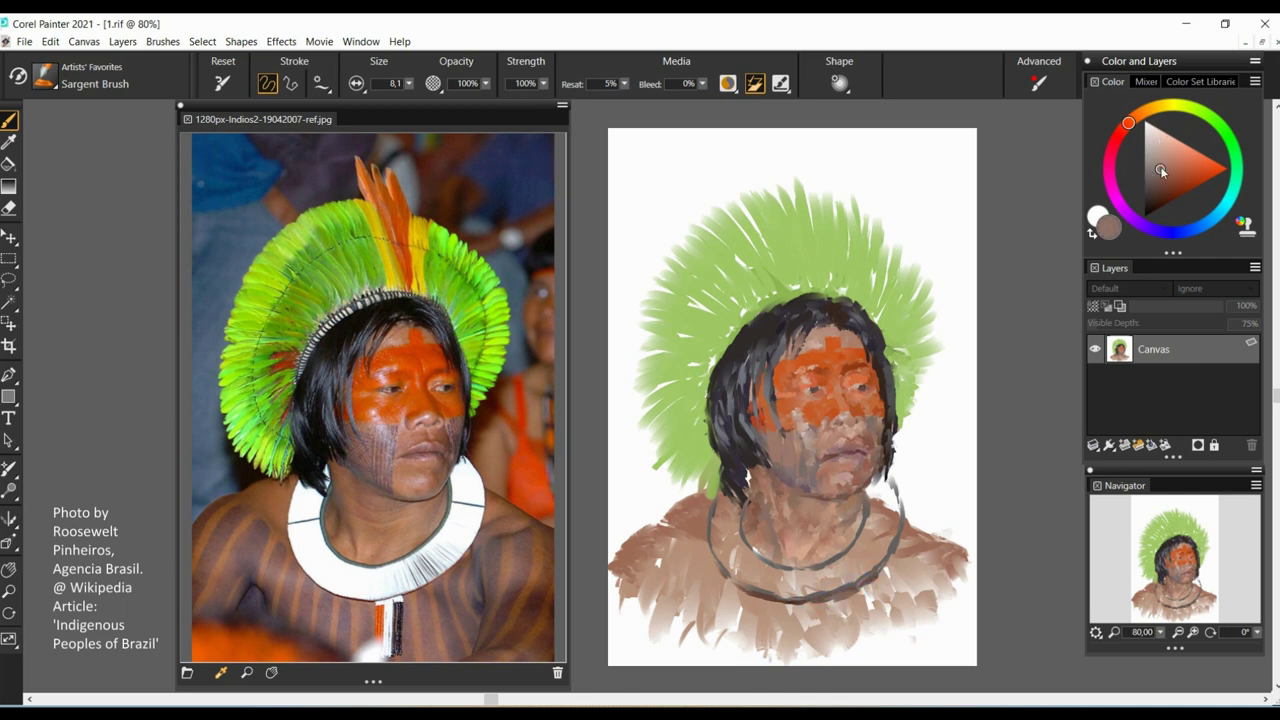
# Fill the necklace between its outlines with short radial cream strokes at brush size 8.1.
pyautogui.press(']')
pyautogui.press(']')
pyautogui.press(']')
pyautogui.click(1157, 136)
pyautogui.press('[')
pyautogui.press('[')
pyautogui.press('[')
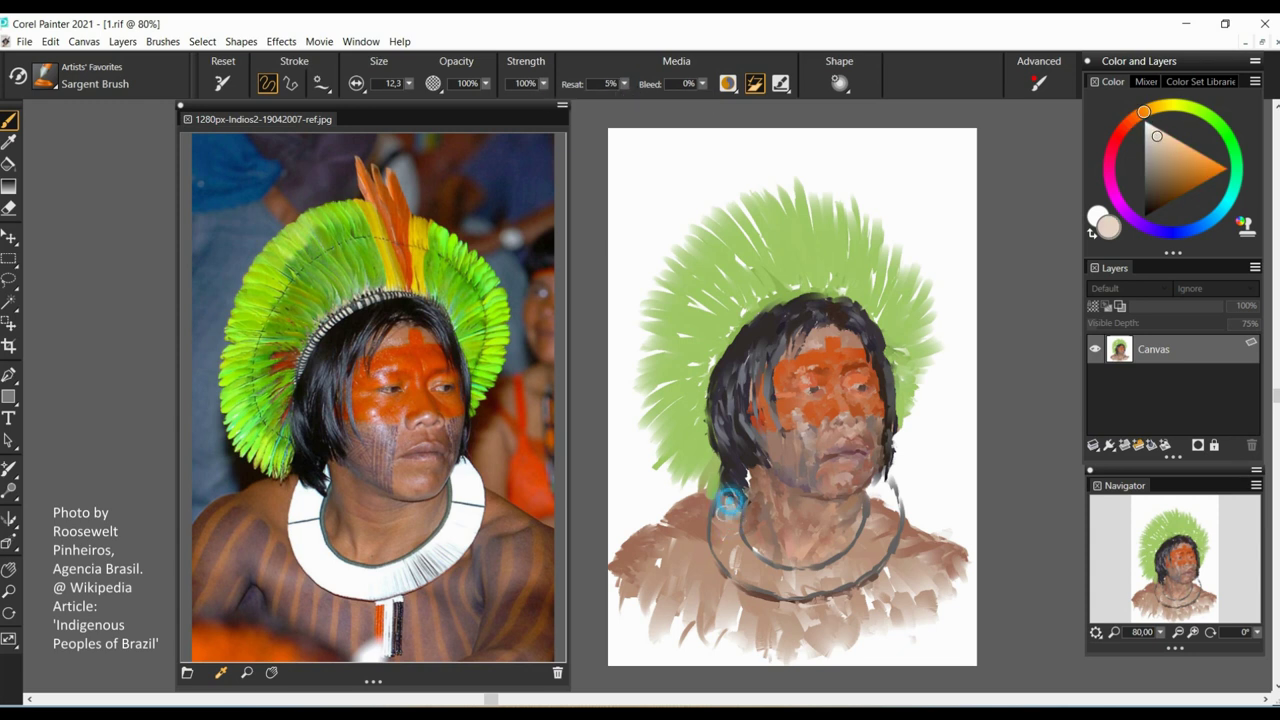
pyautogui.keyDown('alt'); pyautogui.click(730, 505); pyautogui.keyUp('alt')
pyautogui.click(408, 83)
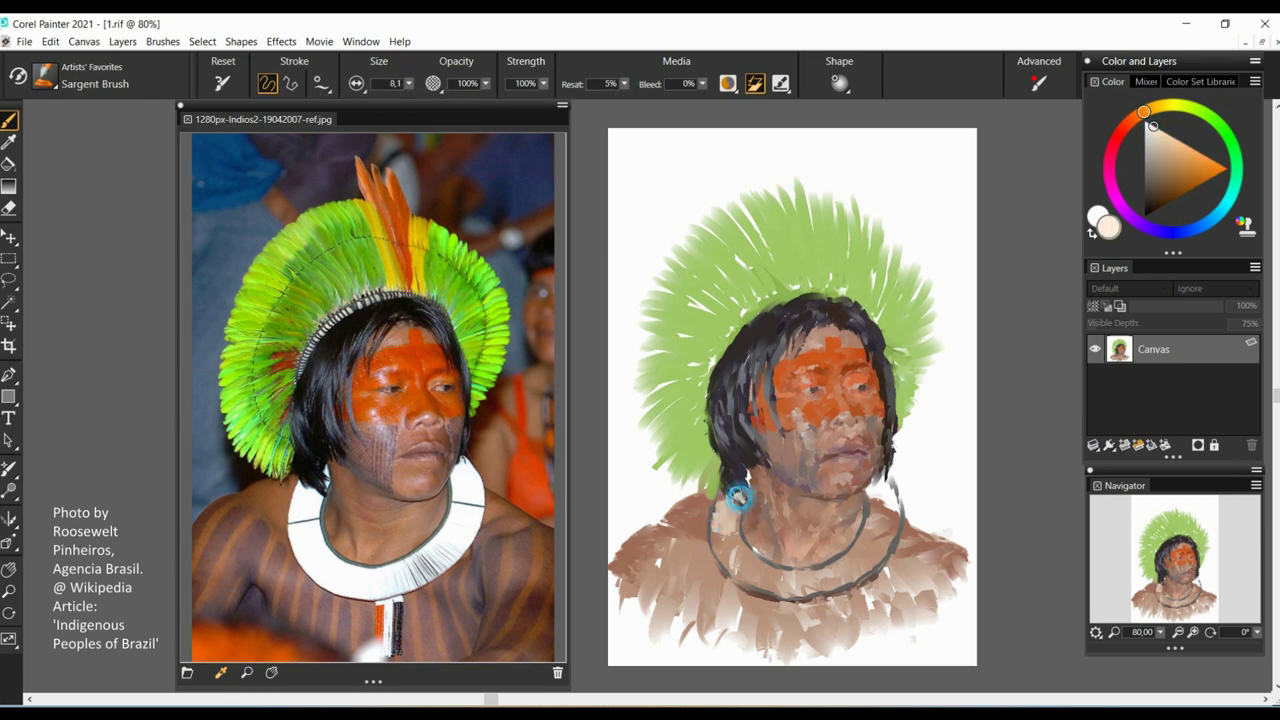
pyautogui.moveTo(720, 505)
pyautogui.mouseDown()
pyautogui.moveTo(716, 556)
pyautogui.moveTo(730, 540)
pyautogui.moveTo(770, 586)
pyautogui.moveTo(760, 573)
pyautogui.moveTo(800, 583)
pyautogui.moveTo(867, 557)
pyautogui.moveTo(888, 511)
pyautogui.moveTo(889, 535)
pyautogui.moveTo(867, 491)
pyautogui.moveTo(884, 495)
pyautogui.moveTo(880, 509)
pyautogui.moveTo(893, 478)
pyautogui.mouseUp()
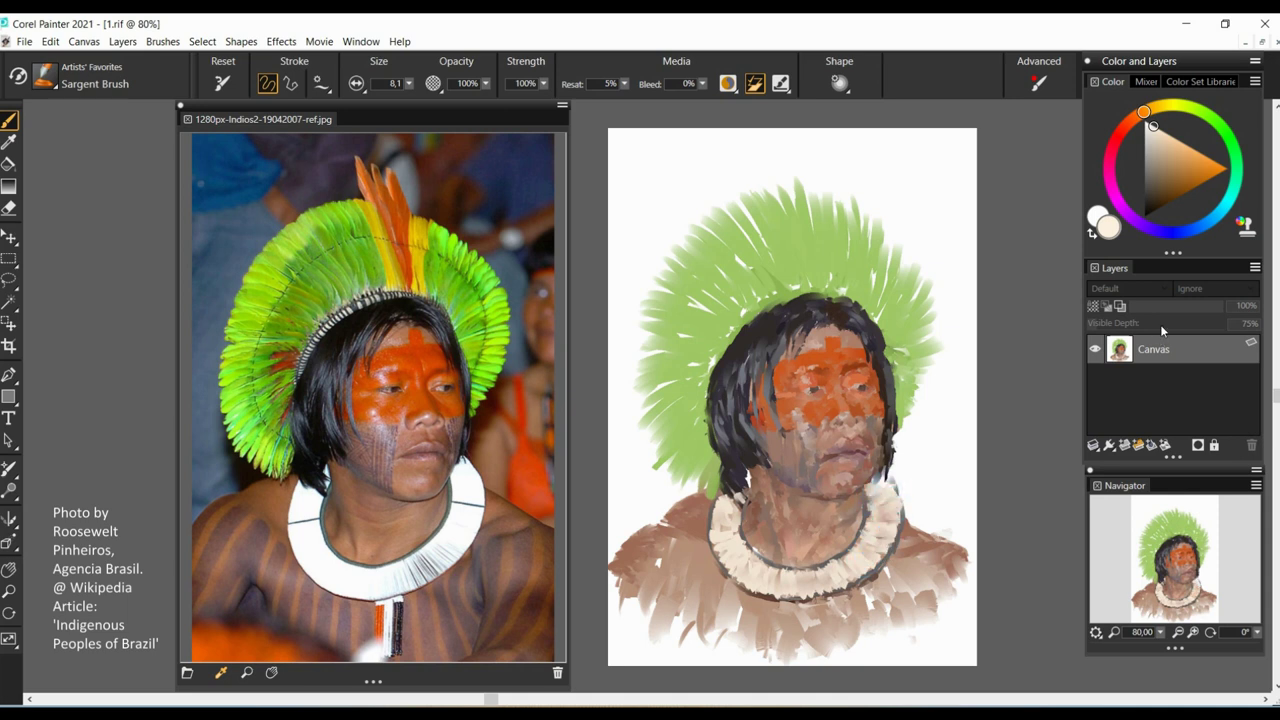
# Paint a light grey band along the base of the headdress above the hair and add dark grey marks to it.
pyautogui.click(1151, 134)
pyautogui.click(1150, 145)
pyautogui.moveTo(722, 345)
pyautogui.mouseDown()
pyautogui.moveTo(760, 310)
pyautogui.moveTo(830, 292)
pyautogui.mouseUp()
pyautogui.click(1148, 150)
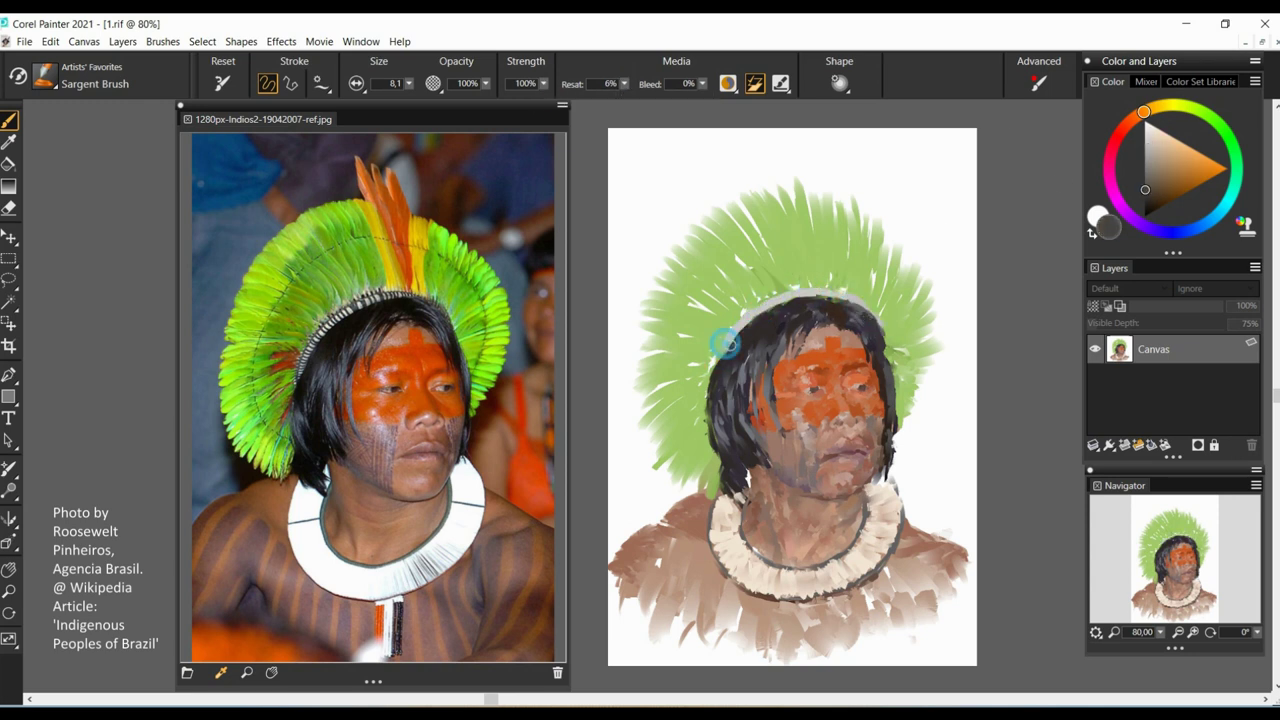
pyautogui.click(1145, 190)
# Draw a dashed dark grey-green arc through the middle of the green feathers.
pyautogui.click(1209, 118)
pyautogui.moveTo(715, 462)
pyautogui.mouseDown()
pyautogui.moveTo(672, 395)
pyautogui.moveTo(709, 277)
pyautogui.moveTo(786, 214)
pyautogui.moveTo(905, 292)
pyautogui.mouseUp()
# Paint the tall central feathers of the headdress with yellow strokes and orange-red tips.
pyautogui.click(1157, 106)
pyautogui.click(1200, 172)
pyautogui.moveTo(783, 190); pyautogui.dragTo(805, 280)
pyautogui.click(1131, 119)
pyautogui.click(1205, 167)
pyautogui.moveTo(778, 158)
pyautogui.mouseDown()
pyautogui.moveTo(768, 172)
pyautogui.moveTo(805, 222)
pyautogui.moveTo(800, 190)
pyautogui.moveTo(815, 235)
pyautogui.moveTo(805, 165)
pyautogui.mouseUp()
# Add bright yellow feathers beside the orange ones and blend their lower ends at the headband.
pyautogui.click(1163, 106)
pyautogui.click(1207, 169)
pyautogui.moveTo(835, 290); pyautogui.dragTo(826, 219)
pyautogui.keyDown('alt'); pyautogui.click(826, 219); pyautogui.keyUp('alt')
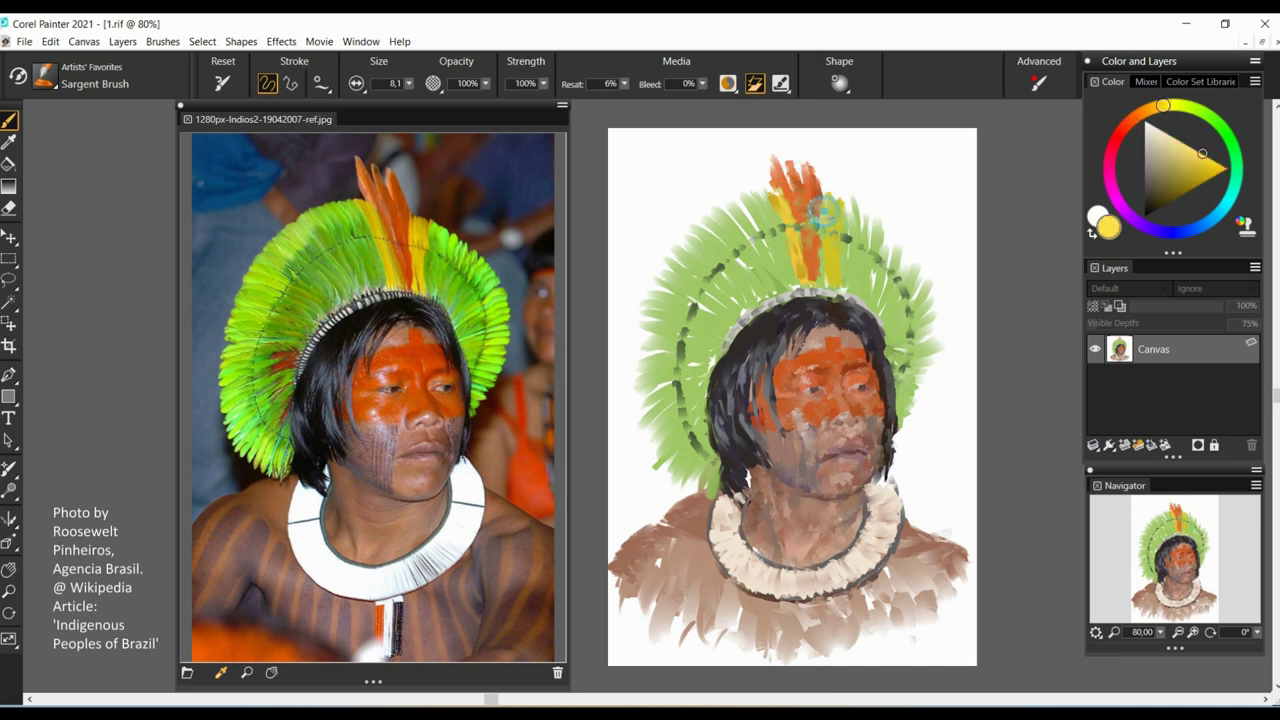
pyautogui.moveTo(623, 86); pyautogui.dragTo(600, 86)
pyautogui.moveTo(815, 245); pyautogui.dragTo(810, 278)
# Layer brighter green strokes over the feathers on the far side of the headdress.
pyautogui.click(1215, 120)
pyautogui.click(1197, 173)
pyautogui.moveTo(850, 230)
pyautogui.mouseDown()
pyautogui.moveTo(882, 288)
pyautogui.moveTo(868, 235)
pyautogui.moveTo(883, 239)
pyautogui.moveTo(905, 275)
pyautogui.moveTo(914, 405)
pyautogui.mouseUp()
pyautogui.keyDown('alt'); pyautogui.click(882, 288); pyautogui.keyUp('alt')
pyautogui.keyDown('alt'); pyautogui.click(897, 325); pyautogui.keyUp('alt')
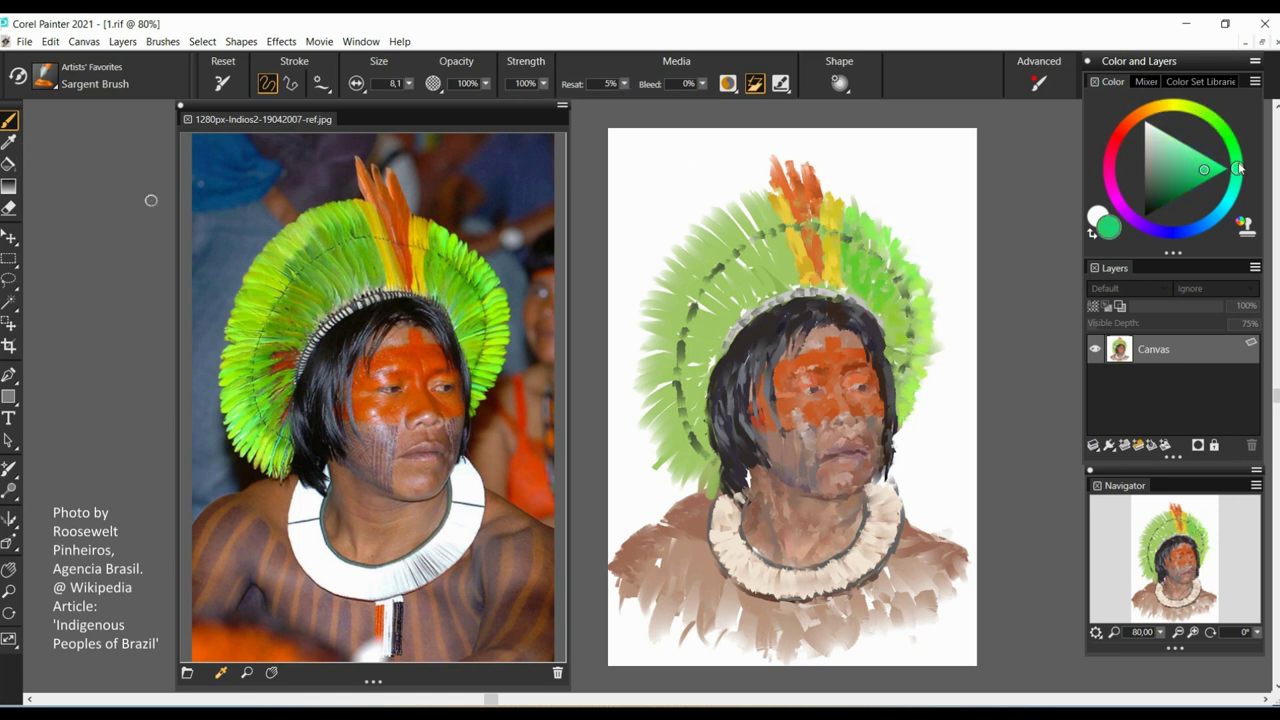
# Layer deeper green strokes over the near-side feathers and add small orange, red and cyan accents toward their lower part.
pyautogui.moveTo(775, 215)
pyautogui.mouseDown()
pyautogui.moveTo(761, 266)
pyautogui.moveTo(715, 259)
pyautogui.moveTo(705, 300)
pyautogui.mouseUp()
pyautogui.keyDown('alt'); pyautogui.click(745, 295); pyautogui.keyUp('alt')
pyautogui.moveTo(1145, 127); pyautogui.dragTo(1222, 209)
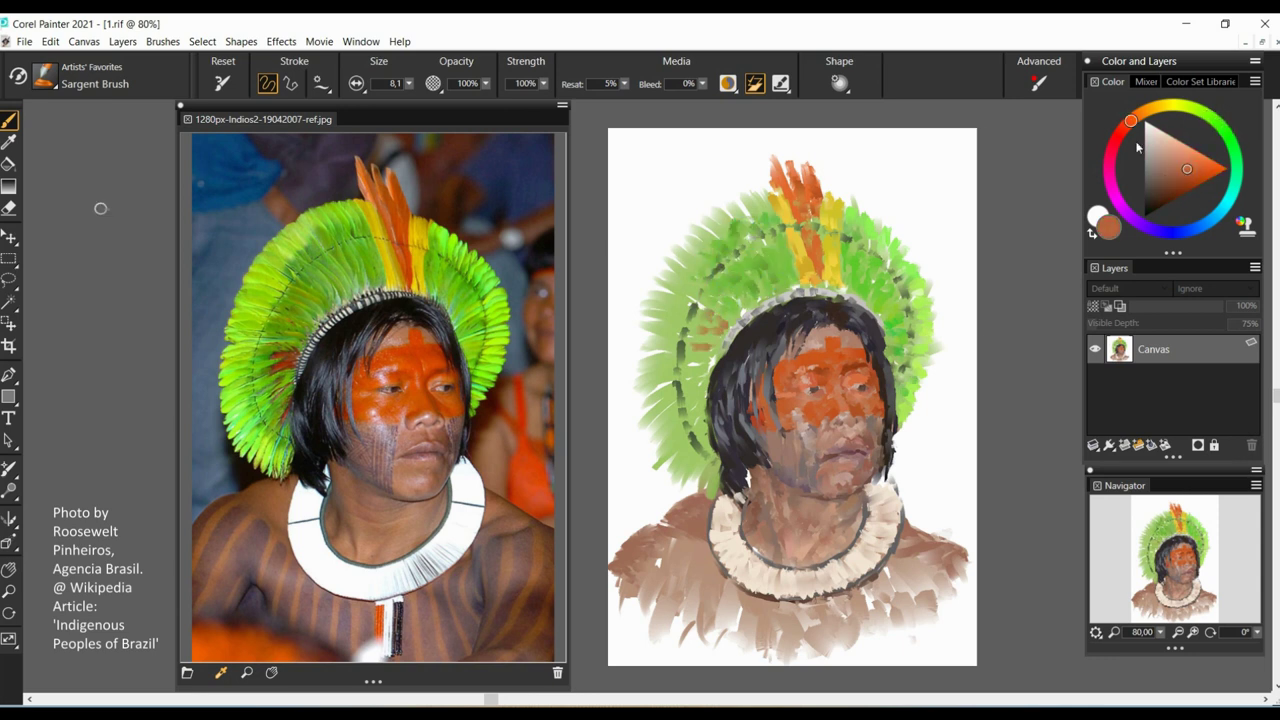
pyautogui.click(1199, 165)
pyautogui.moveTo(690, 445); pyautogui.dragTo(710, 490)
# Brighten the outer edge of the near-side feathers with strokes of sampled green and a lighter yellow-green.
pyautogui.keyDown('alt'); pyautogui.click(650, 400); pyautogui.keyUp('alt')
pyautogui.moveTo(656, 370); pyautogui.dragTo(678, 280)
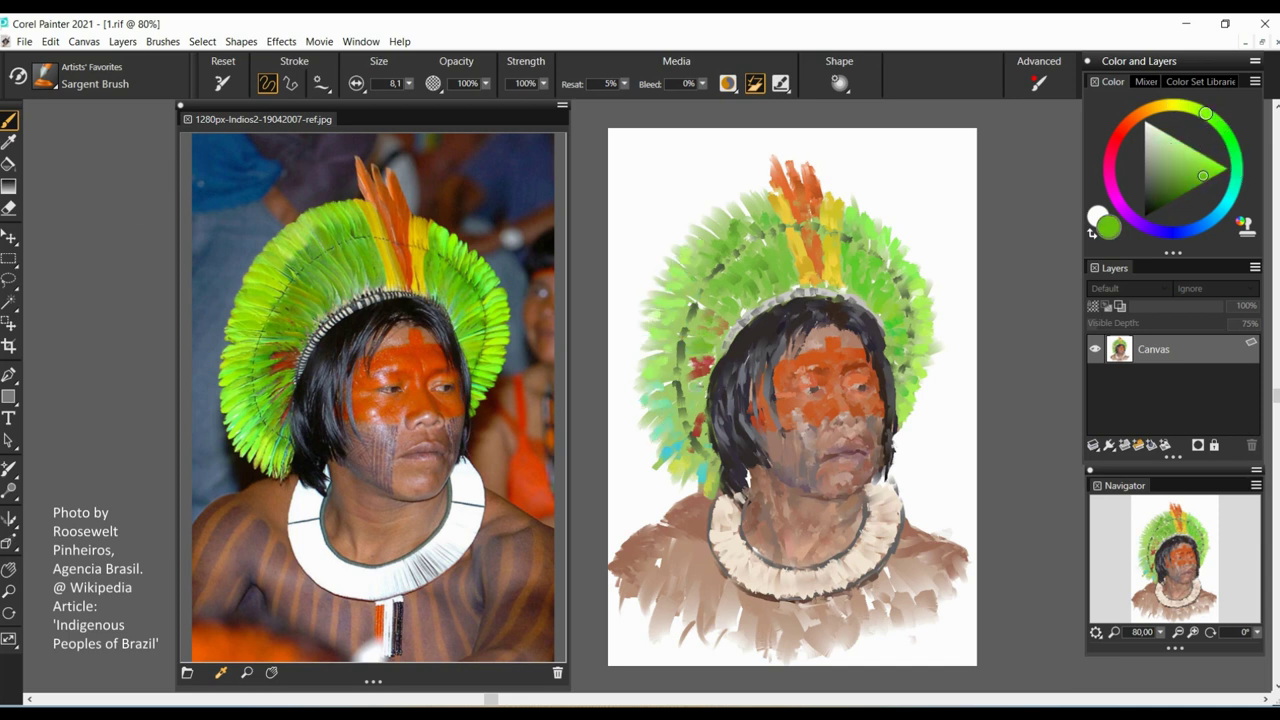
pyautogui.click(1188, 146)
pyautogui.click(1201, 152)
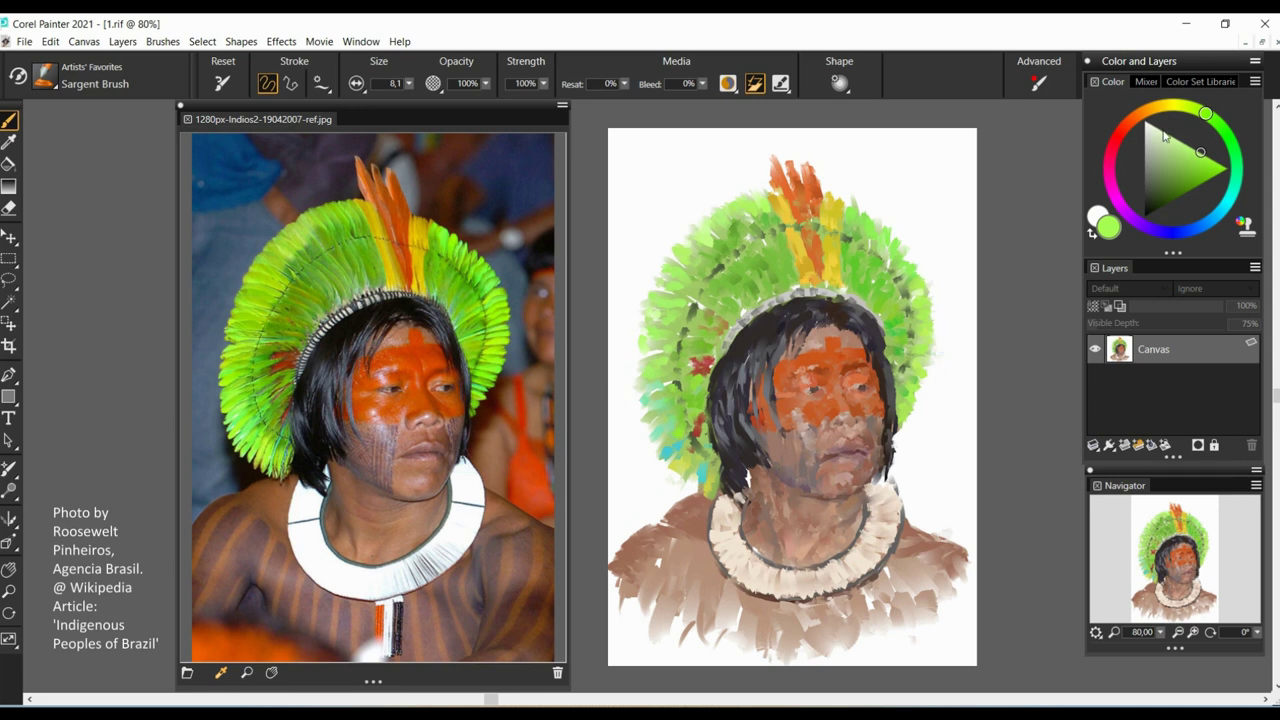
# Shade the face paint around the nose with dark red and set the brush's resaturation to 6%.
pyautogui.click(1126, 127)
pyautogui.click(1197, 179)
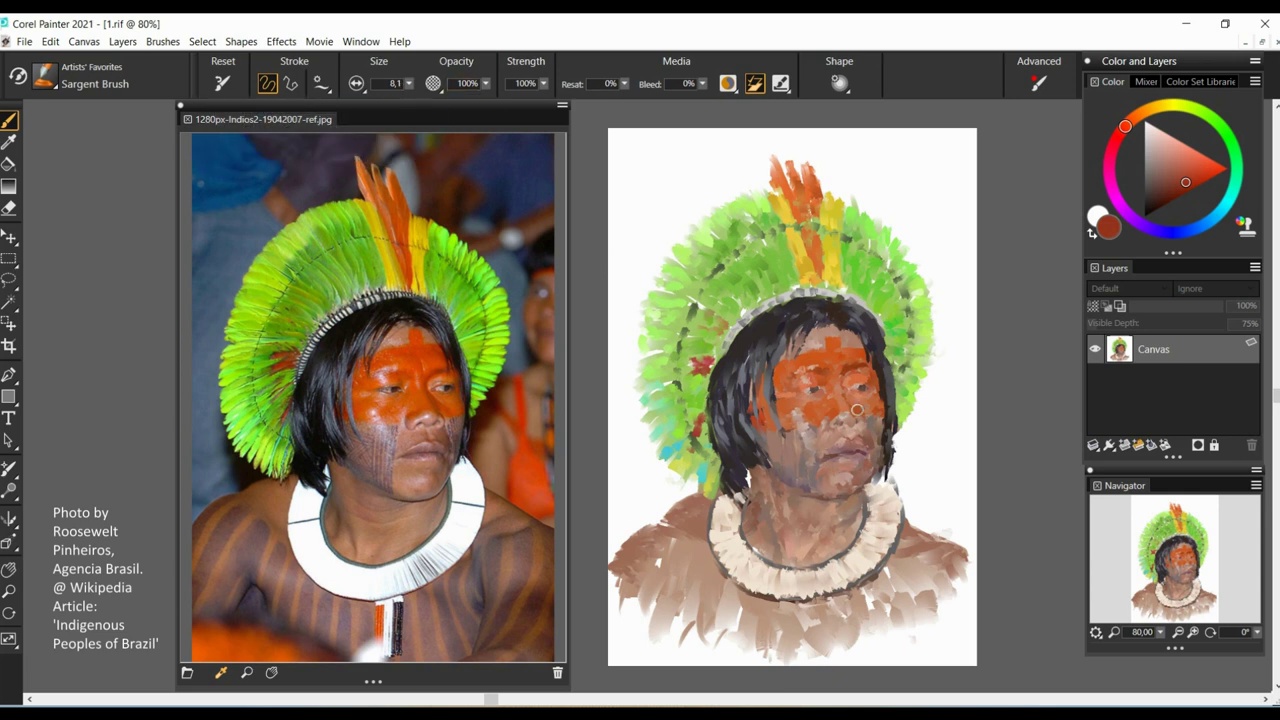
pyautogui.moveTo(624, 86); pyautogui.dragTo(634, 88)
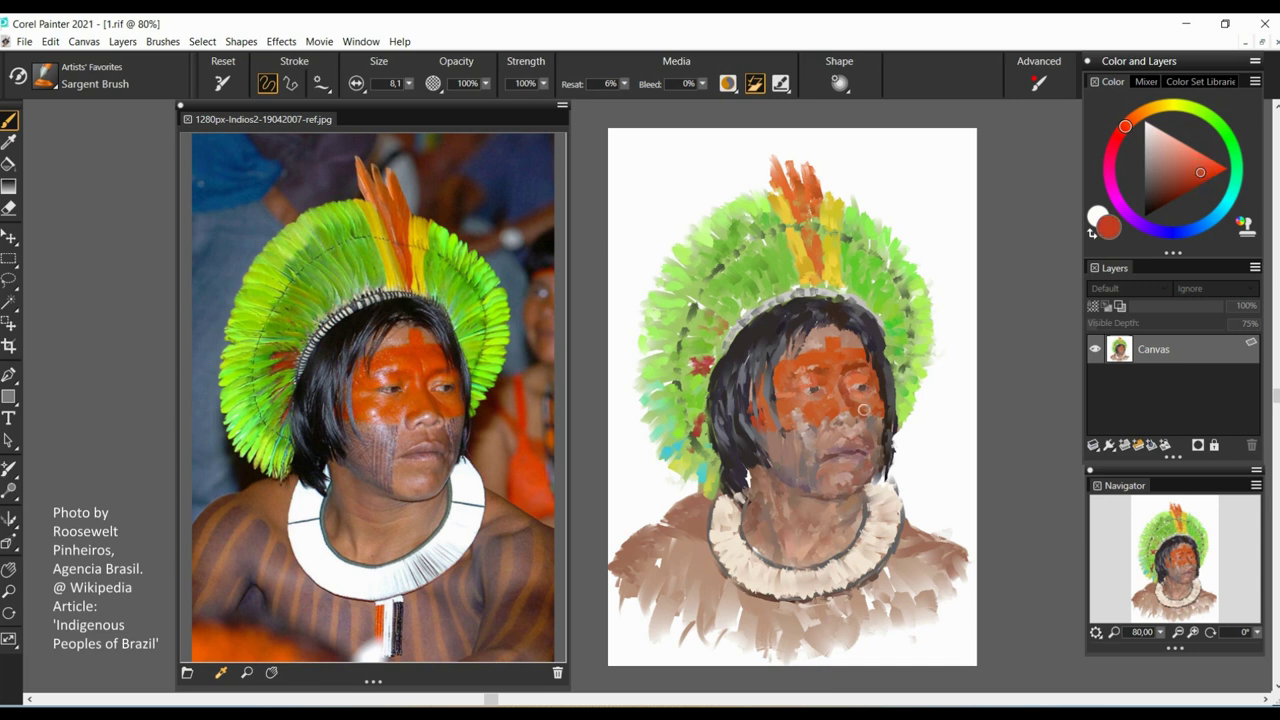
pyautogui.hotkey('ctrl', 'z')
pyautogui.click(1194, 180)
pyautogui.click(785, 404)
pyautogui.hotkey('ctrl', 'z')
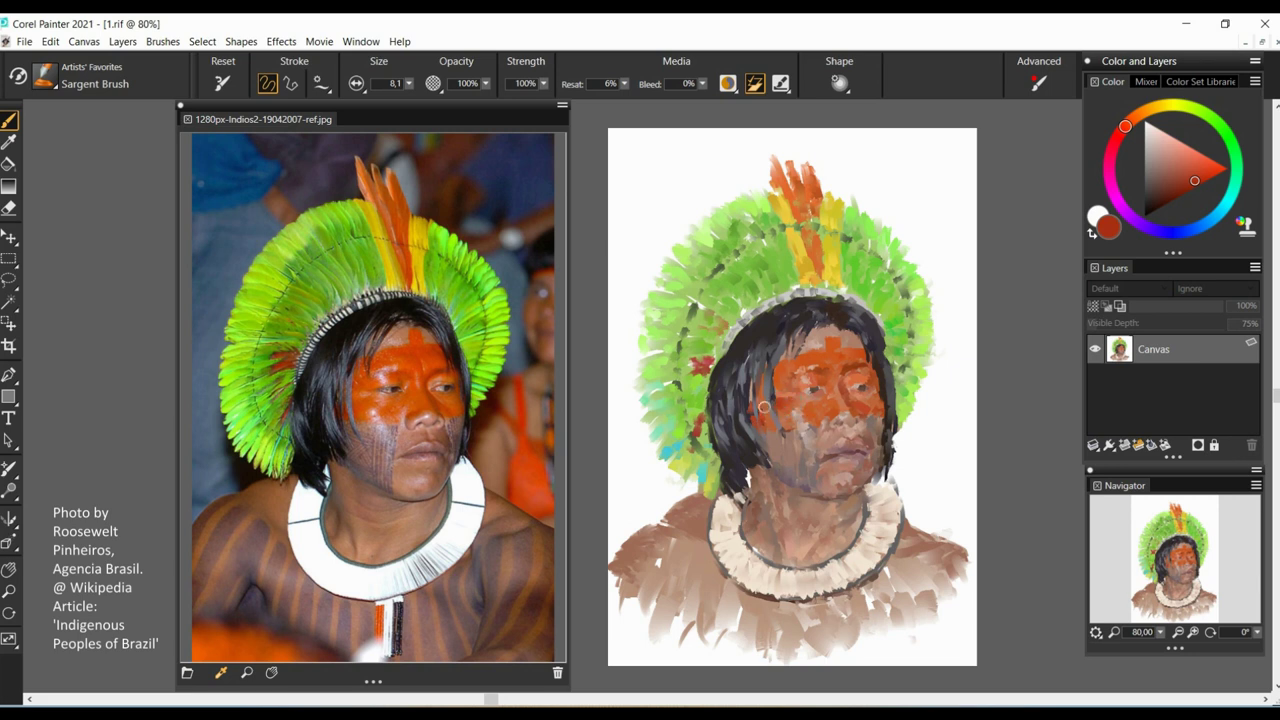
# Extend the face paint on the cheek beside the hair with saturated red, using 0% resaturation.
pyautogui.moveTo(1200, 180); pyautogui.dragTo(1209, 173)
pyautogui.keyDown('alt'); pyautogui.click(790, 424); pyautogui.keyUp('alt')
pyautogui.moveTo(624, 84); pyautogui.dragTo(540, 92)
pyautogui.moveTo(751, 393)
pyautogui.mouseDown()
pyautogui.moveTo(752, 412)
pyautogui.moveTo(752, 400)
pyautogui.mouseUp()
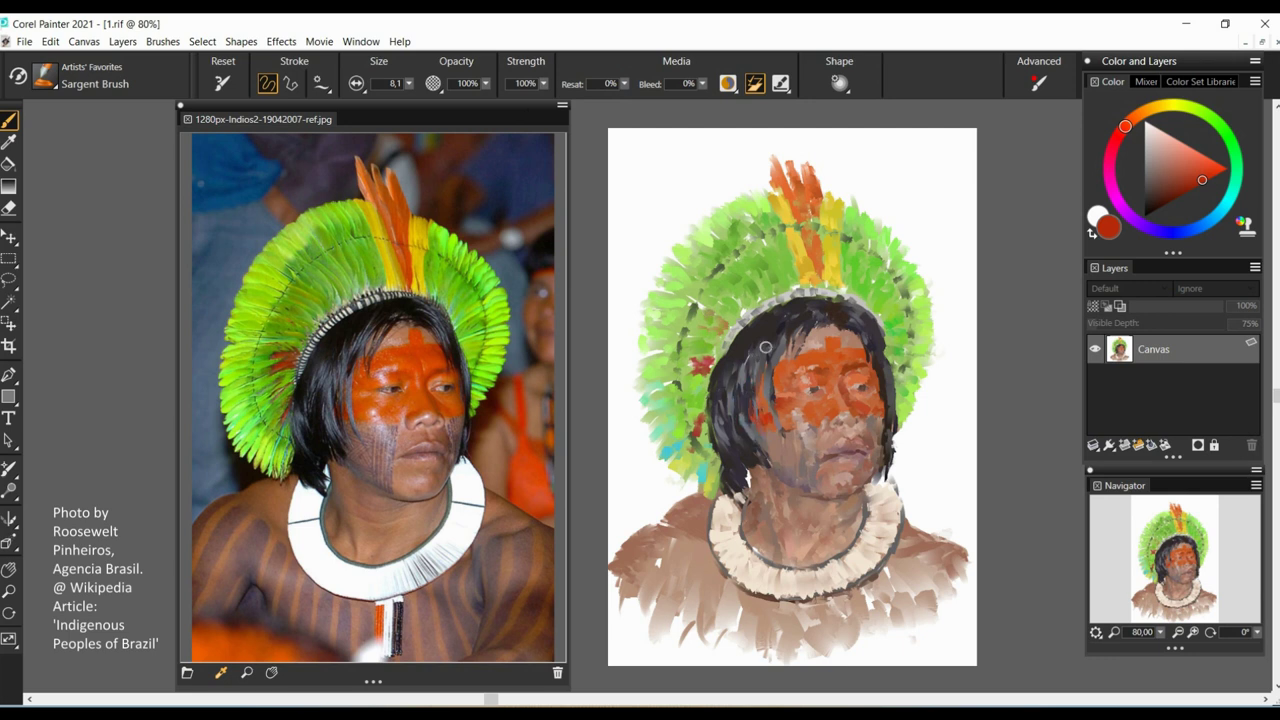